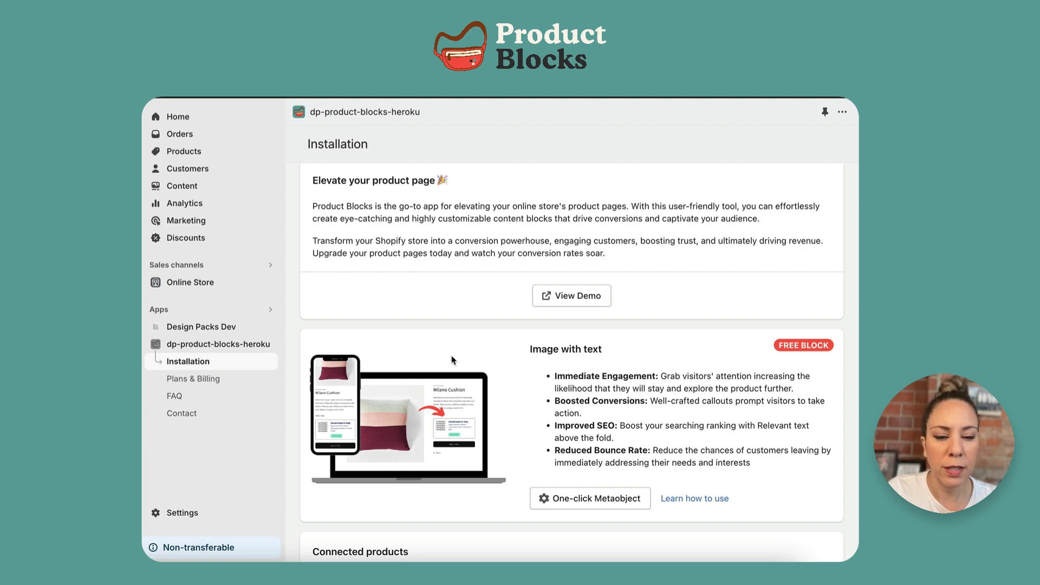
Create the metaobject definition for the free Image with text block using its one-click metaobject option
{"action": "scroll", "coordinate": [444, 399], "scroll_direction": "down", "scroll_amount": 5}
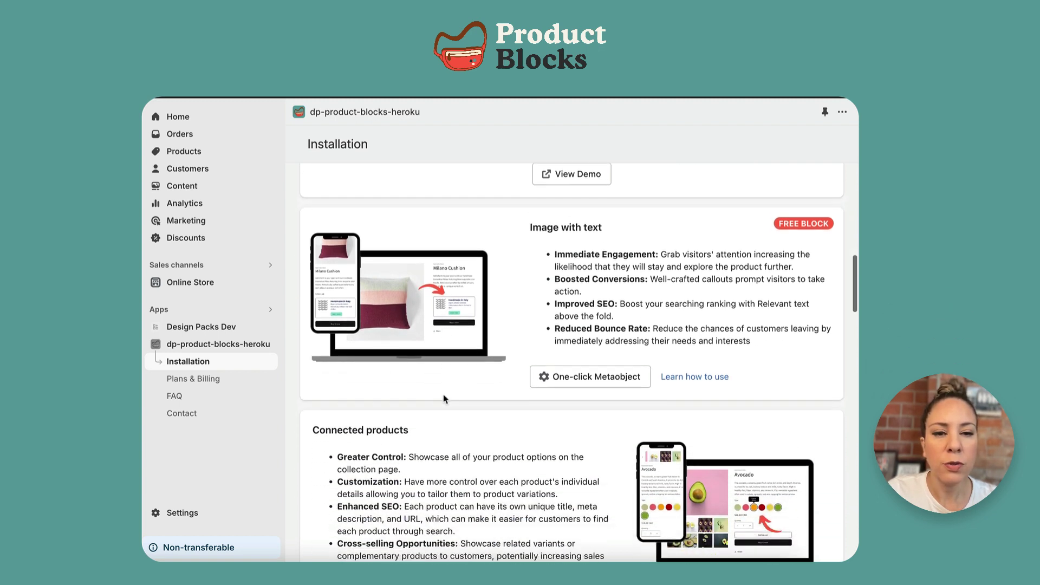
{"action": "scroll", "coordinate": [444, 399], "scroll_direction": "down", "scroll_amount": 3}
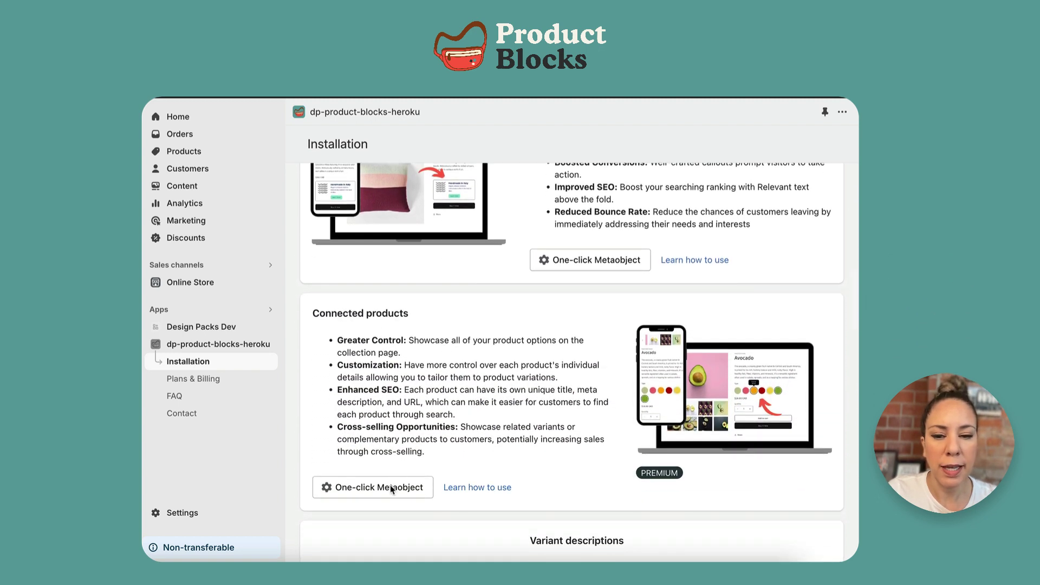
{"action": "scroll", "coordinate": [512, 400], "scroll_direction": "up", "scroll_amount": 2}
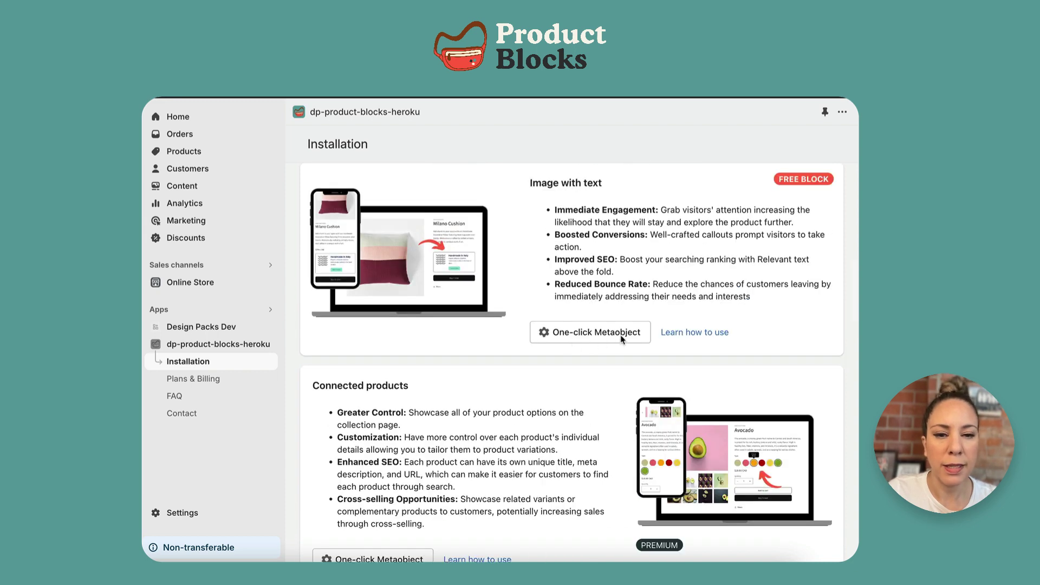
{"action": "left_click", "coordinate": [577, 338]}
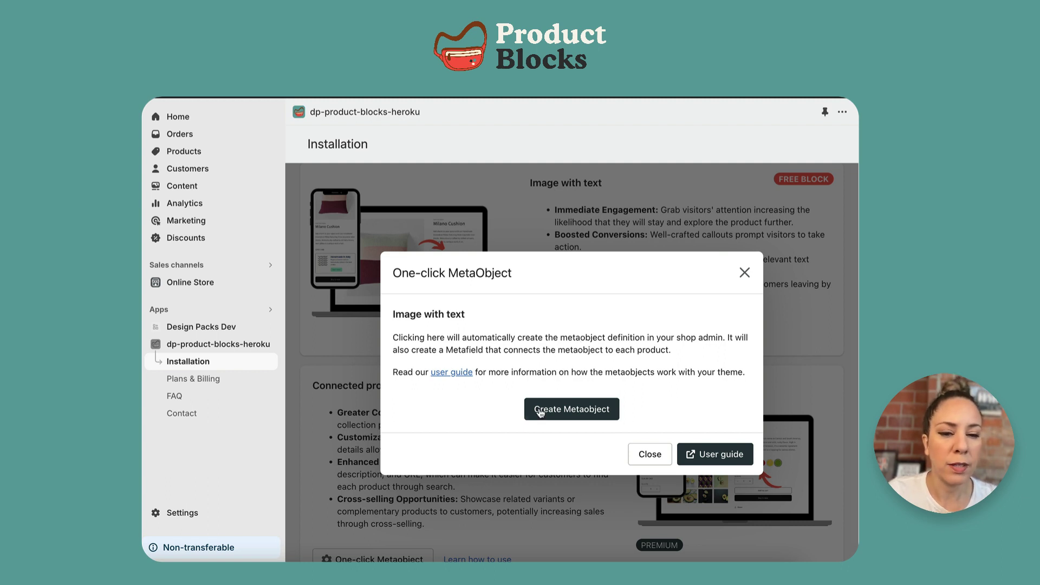
{"action": "left_click", "coordinate": [574, 410]}
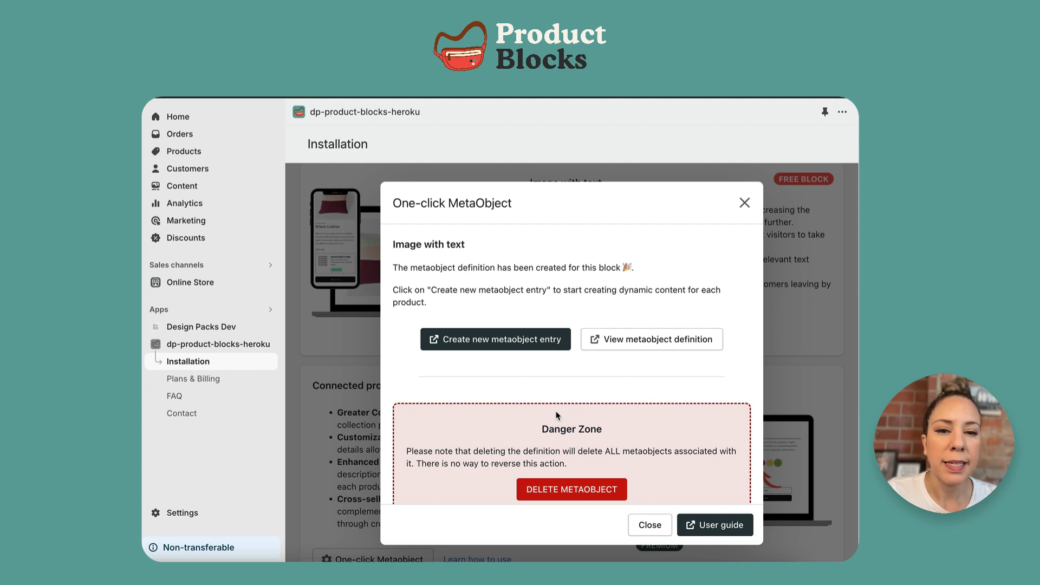
Open a new metaobject entry for the Image with text block and look through its fields
{"action": "scroll", "coordinate": [484, 275], "scroll_direction": "down", "scroll_amount": 1}
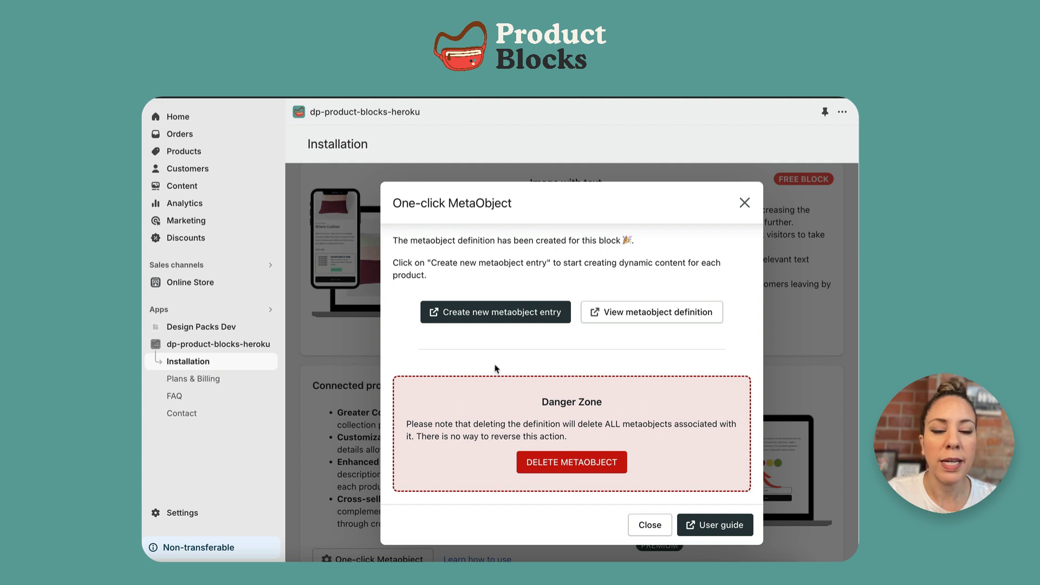
{"action": "left_click", "coordinate": [490, 313]}
{"action": "scroll", "coordinate": [490, 315], "scroll_direction": "down", "scroll_amount": 3}
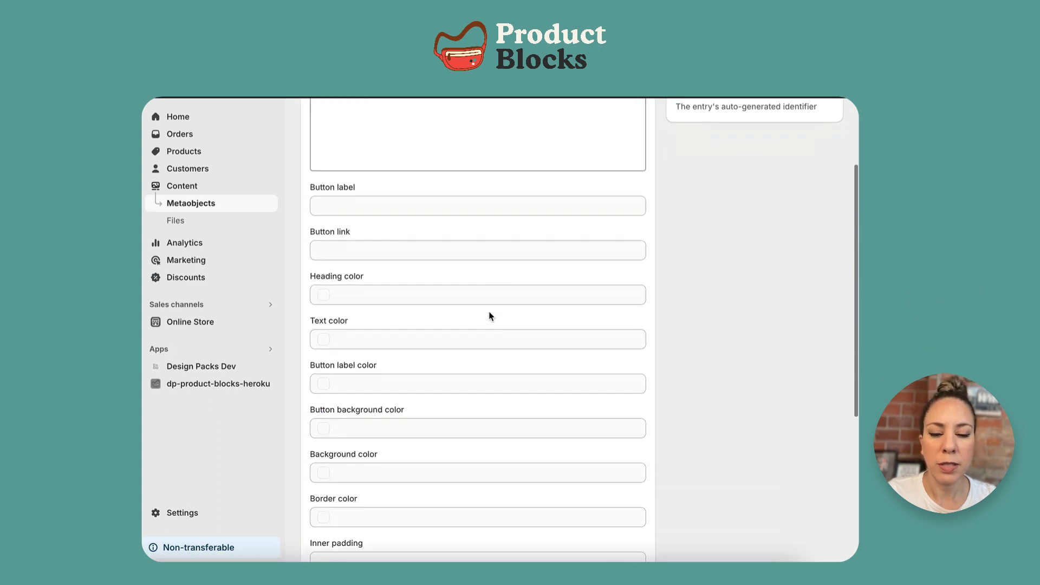
{"action": "scroll", "coordinate": [487, 310], "scroll_direction": "up", "scroll_amount": 5}
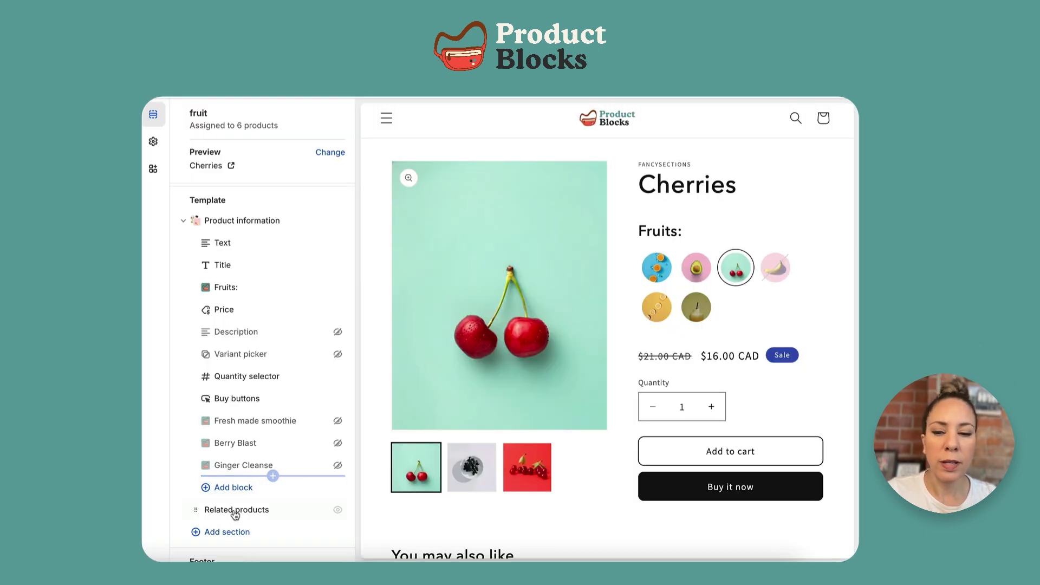
Add the Image with text app block to the fruit template's product information and place it directly above Quantity selector
{"action": "left_click", "coordinate": [233, 488]}
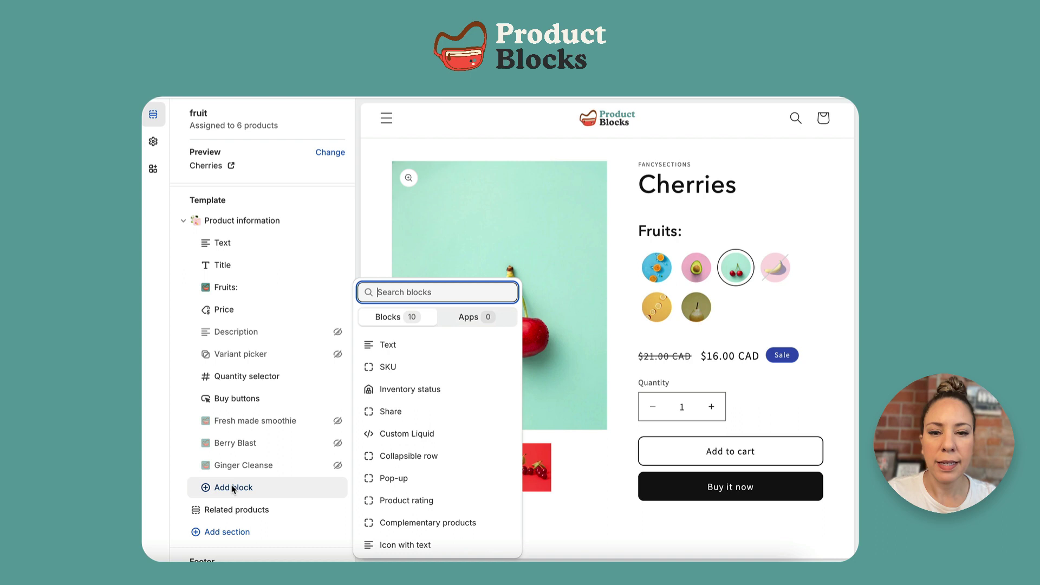
{"action": "left_click", "coordinate": [471, 322]}
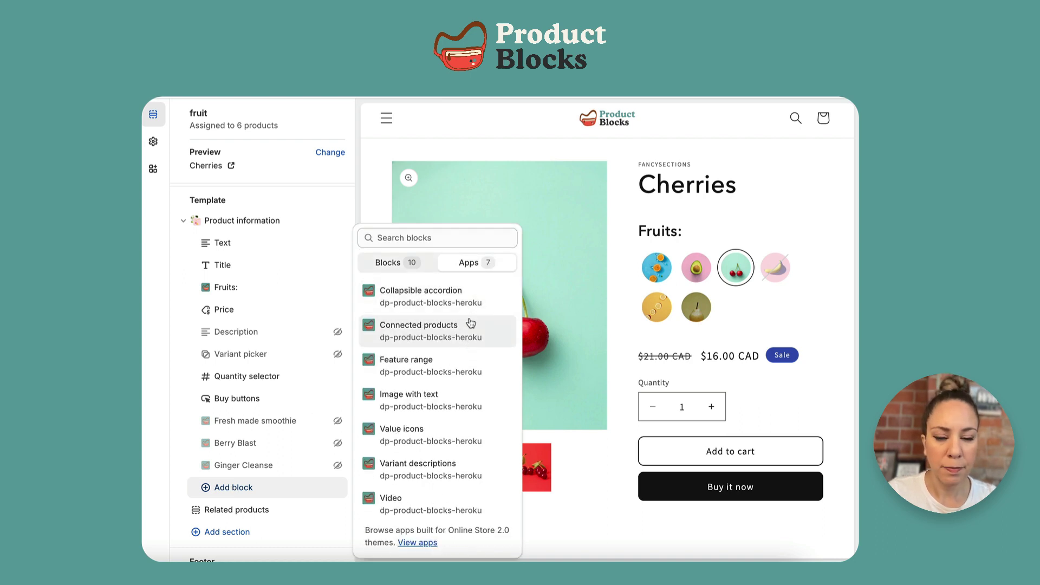
{"action": "left_click", "coordinate": [404, 403]}
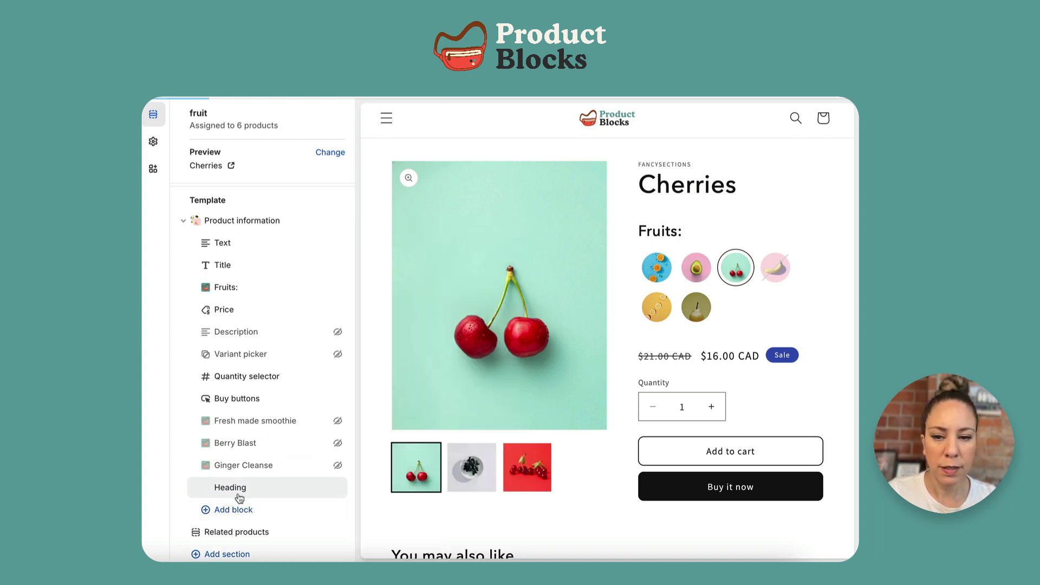
{"action": "left_click_drag", "start_coordinate": [240, 497], "coordinate": [192, 381]}
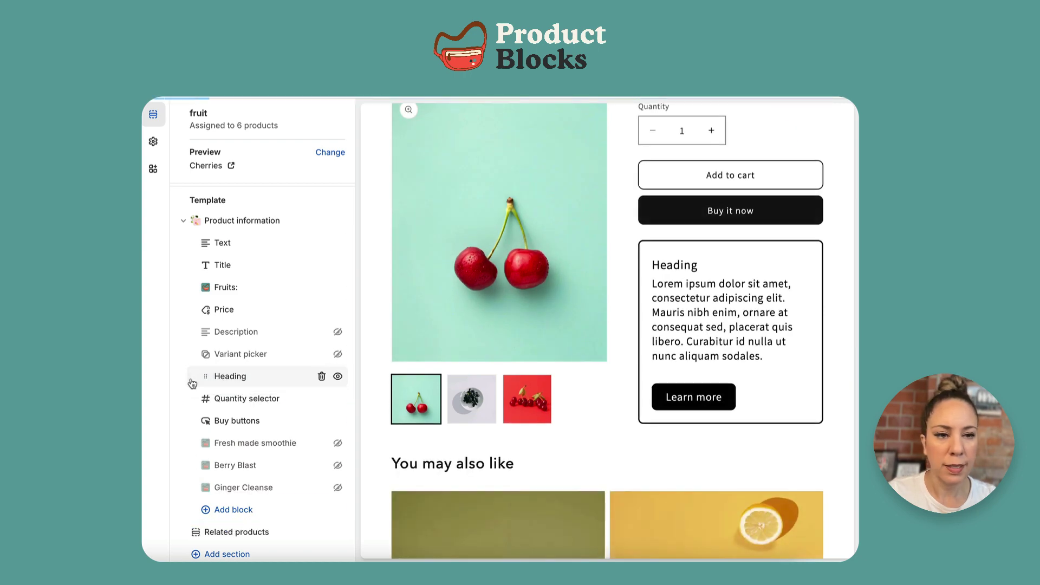
Open the new Image with text block's settings and compare its dynamic source options with the metaobject entry's fields
{"action": "left_click", "coordinate": [211, 375]}
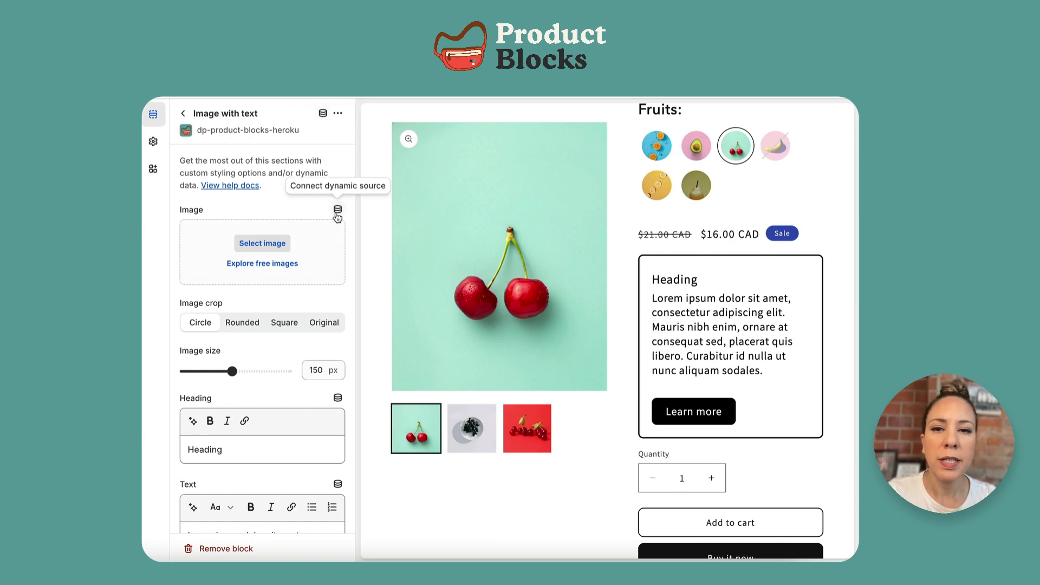
{"action": "scroll", "coordinate": [339, 423], "scroll_direction": "down", "scroll_amount": 2}
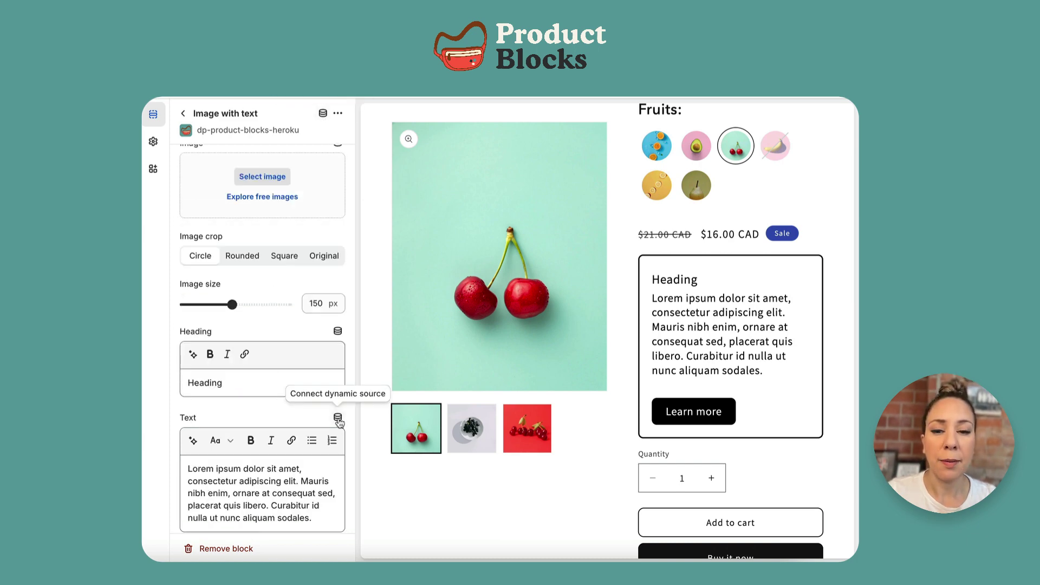
{"action": "scroll", "coordinate": [338, 422], "scroll_direction": "down", "scroll_amount": 2}
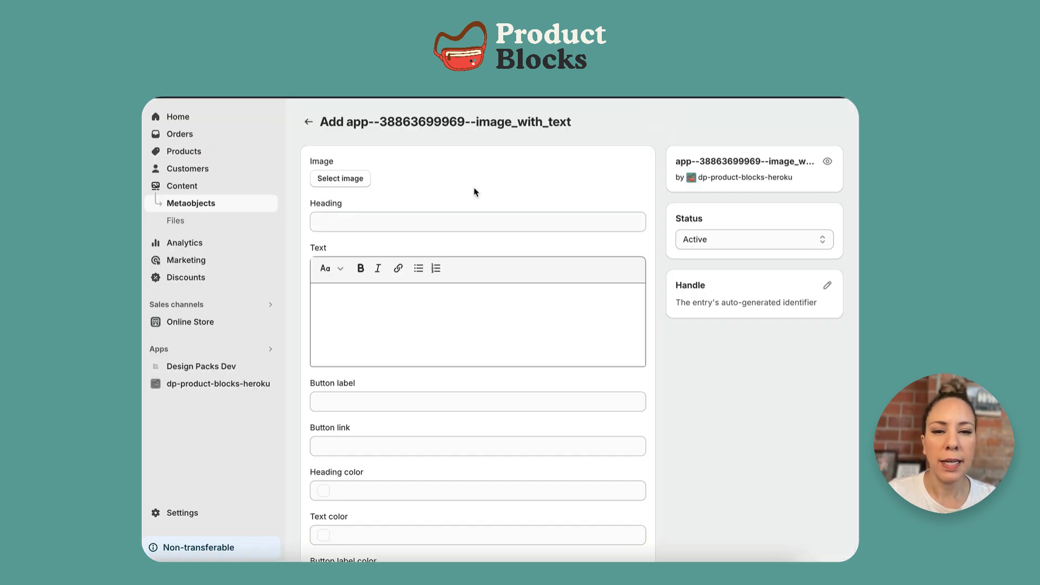
{"action": "scroll", "coordinate": [512, 320], "scroll_direction": "down", "scroll_amount": 3}
{"action": "scroll", "coordinate": [541, 292], "scroll_direction": "up", "scroll_amount": 1}
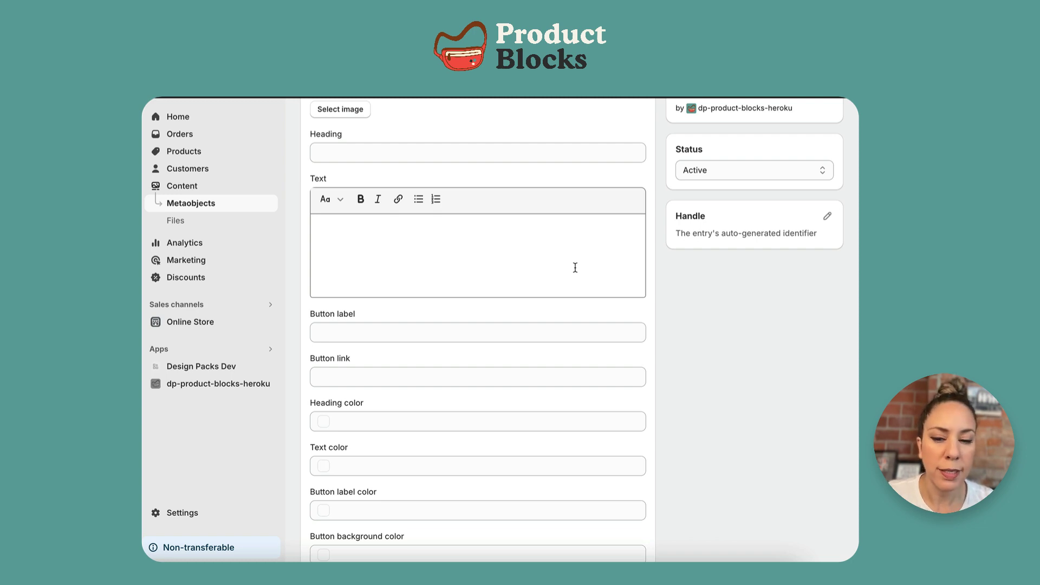
{"action": "scroll", "coordinate": [575, 267], "scroll_direction": "down", "scroll_amount": 5}
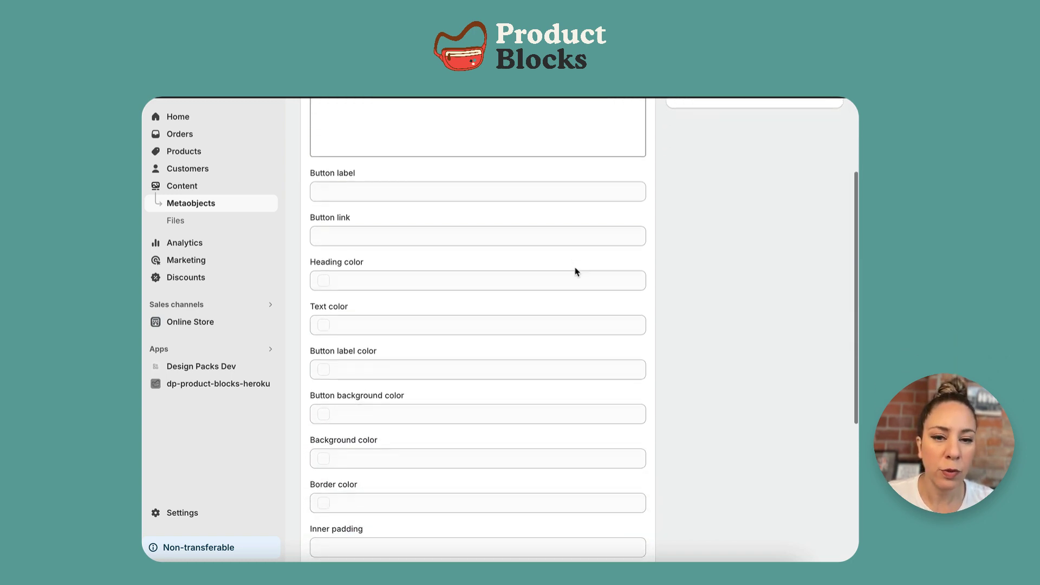
{"action": "scroll", "coordinate": [574, 269], "scroll_direction": "up", "scroll_amount": 5}
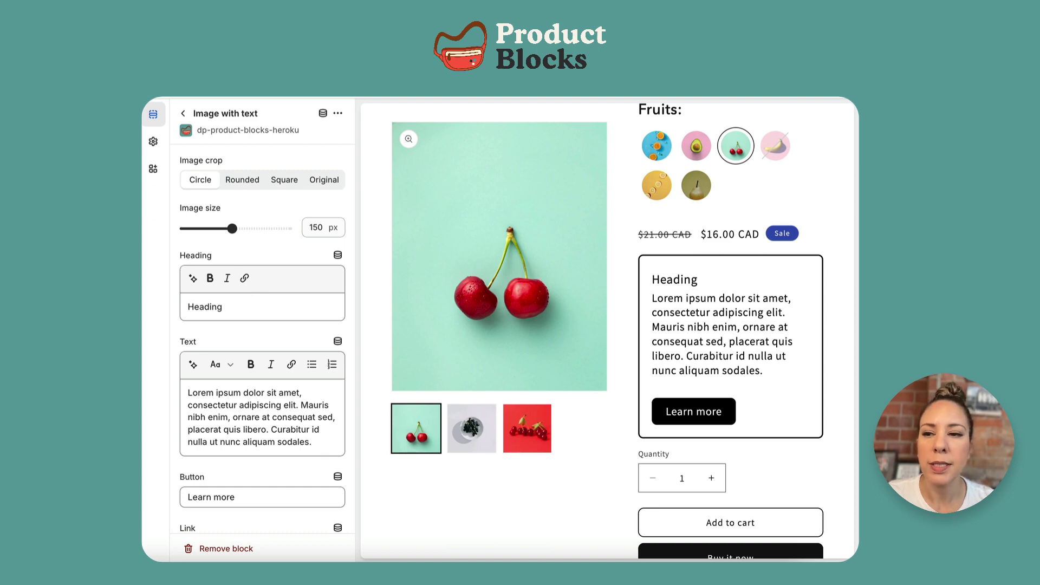
Set the Image with text block's image size to 120 px and its heading and text colors to #242833
{"action": "scroll", "coordinate": [255, 320], "scroll_direction": "down", "scroll_amount": 1}
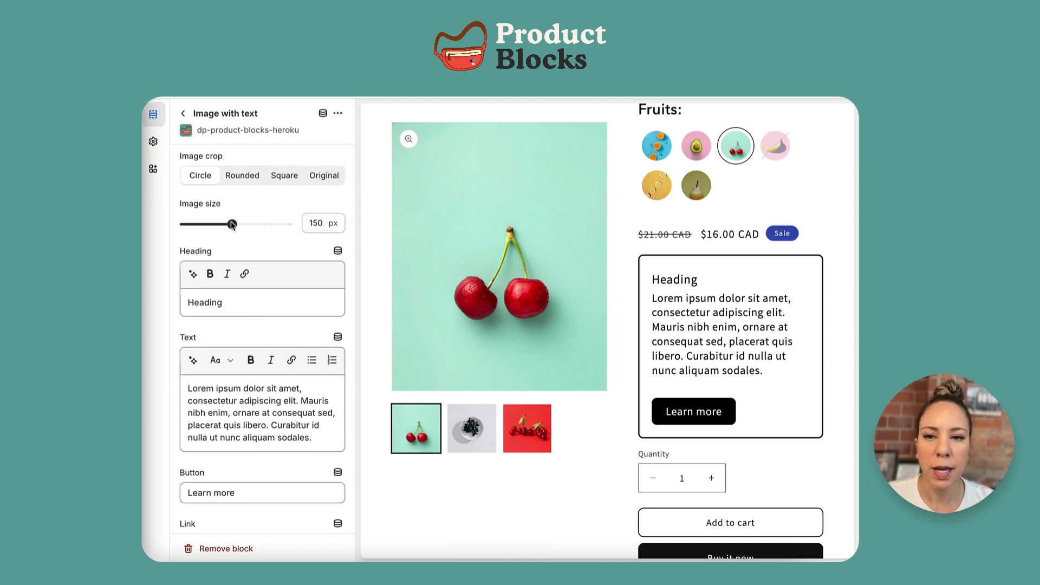
{"action": "left_click_drag", "start_coordinate": [231, 224], "coordinate": [221, 224]}
{"action": "scroll", "coordinate": [208, 405], "scroll_direction": "down", "scroll_amount": 7}
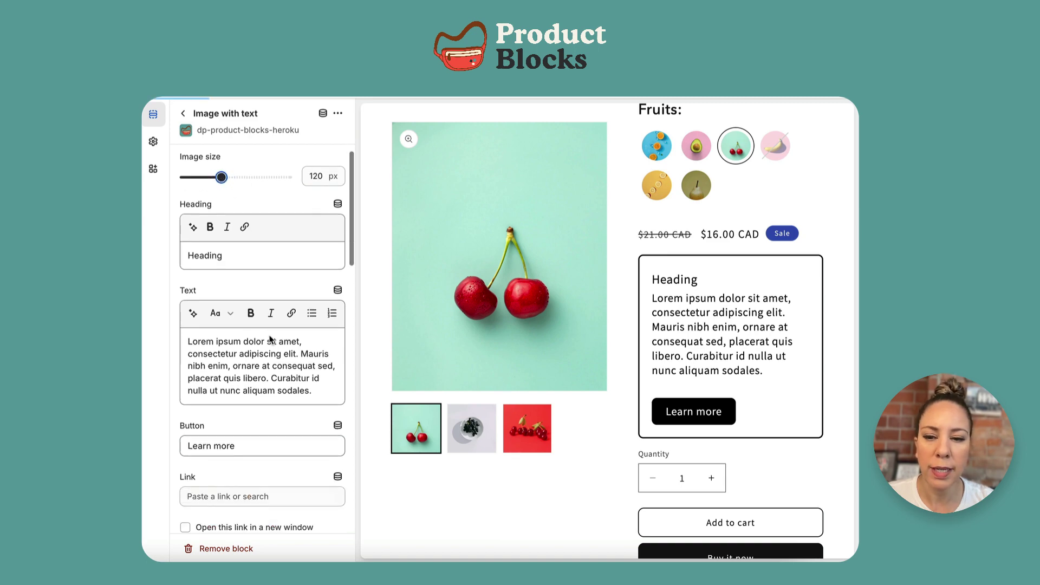
{"action": "left_click", "coordinate": [190, 406]}
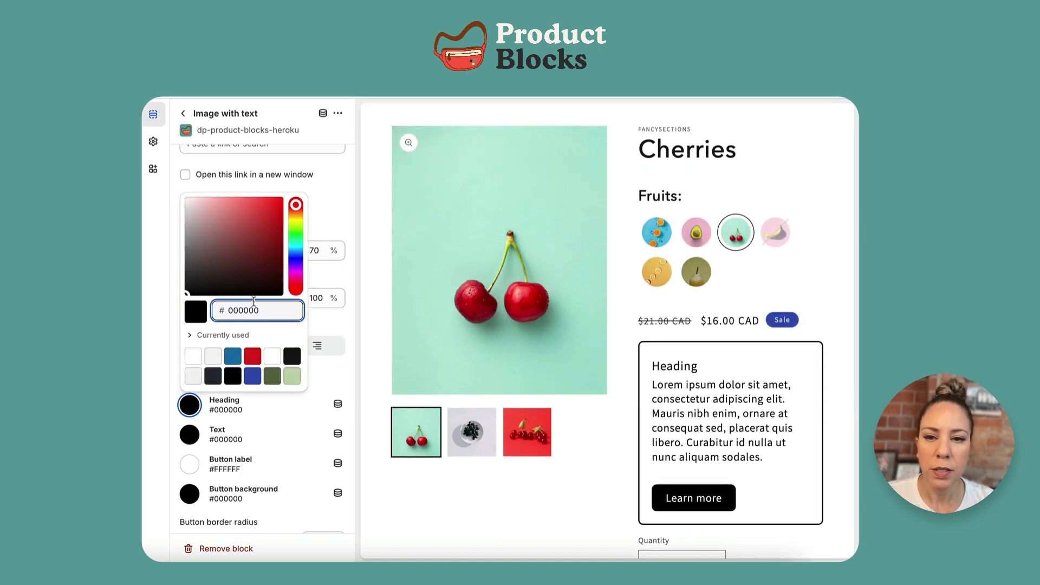
{"action": "double_click", "coordinate": [254, 311]}
{"action": "type", "text": "242833"}
{"action": "left_click", "coordinate": [278, 429]}
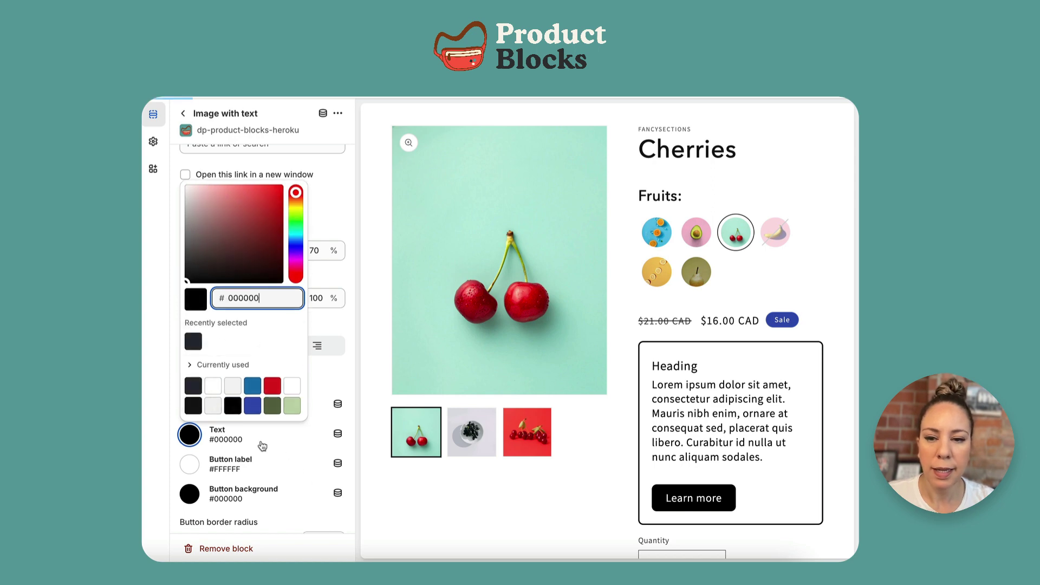
{"action": "double_click", "coordinate": [269, 297]}
{"action": "type", "text": "242833"}
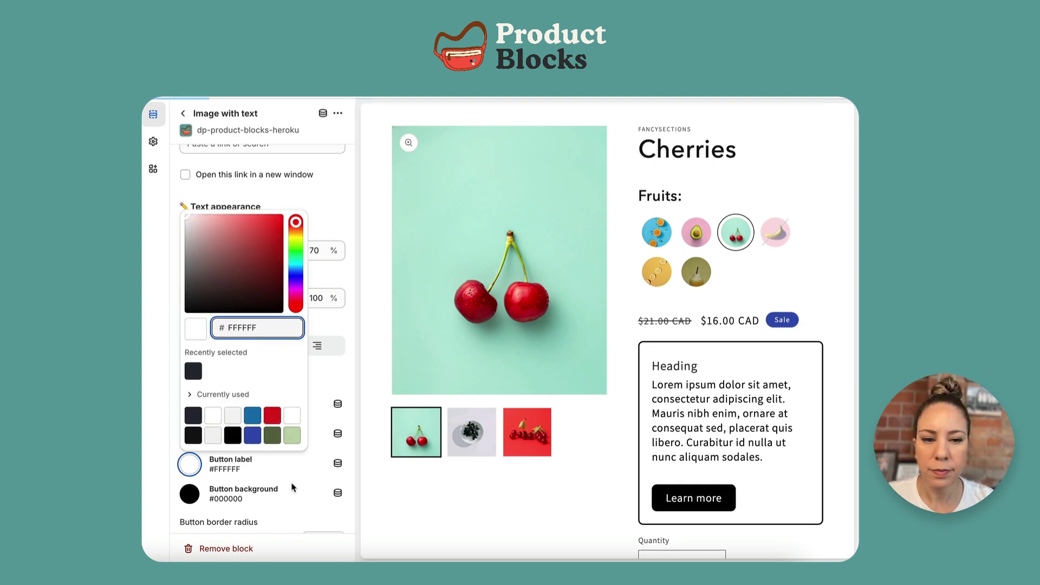
Clear the Image with text block's border color to make the border transparent
{"action": "scroll", "coordinate": [289, 443], "scroll_direction": "down", "scroll_amount": 2}
{"action": "scroll", "coordinate": [289, 443], "scroll_direction": "down", "scroll_amount": 4}
{"action": "left_click", "coordinate": [190, 405]}
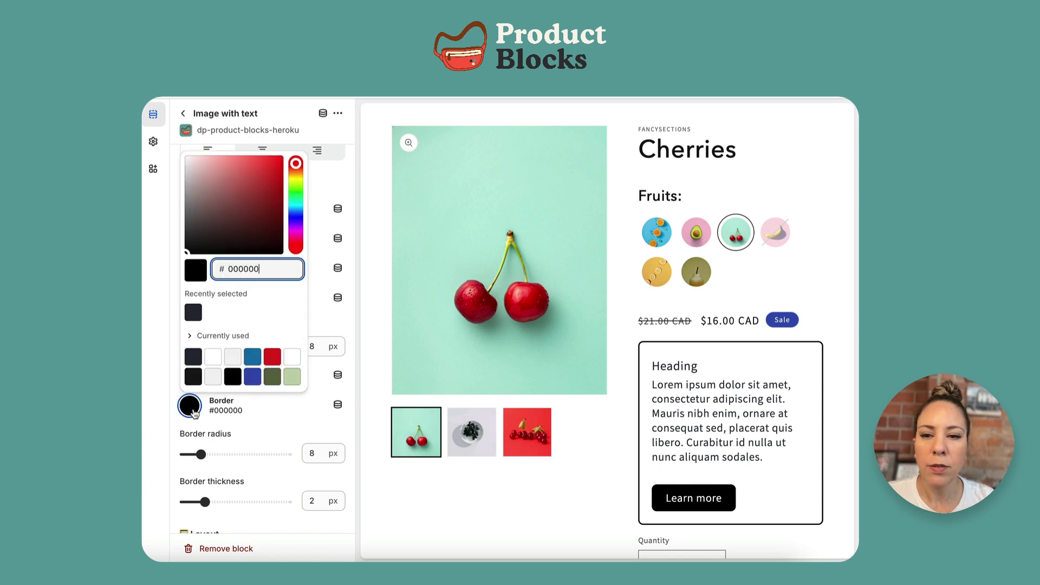
{"action": "left_click_drag", "start_coordinate": [273, 267], "coordinate": [219, 269]}
{"action": "key", "text": "BackSpace"}
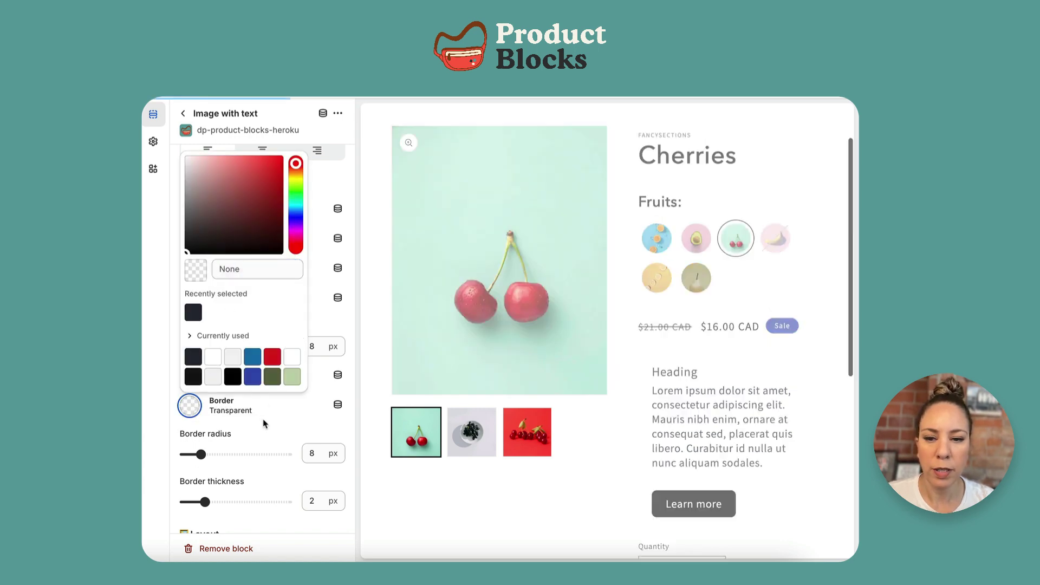
Set the block's inner padding to 15px and reduce its text size
{"action": "scroll", "coordinate": [264, 423], "scroll_direction": "down", "scroll_amount": 2}
{"action": "scroll", "coordinate": [264, 423], "scroll_direction": "down", "scroll_amount": 3}
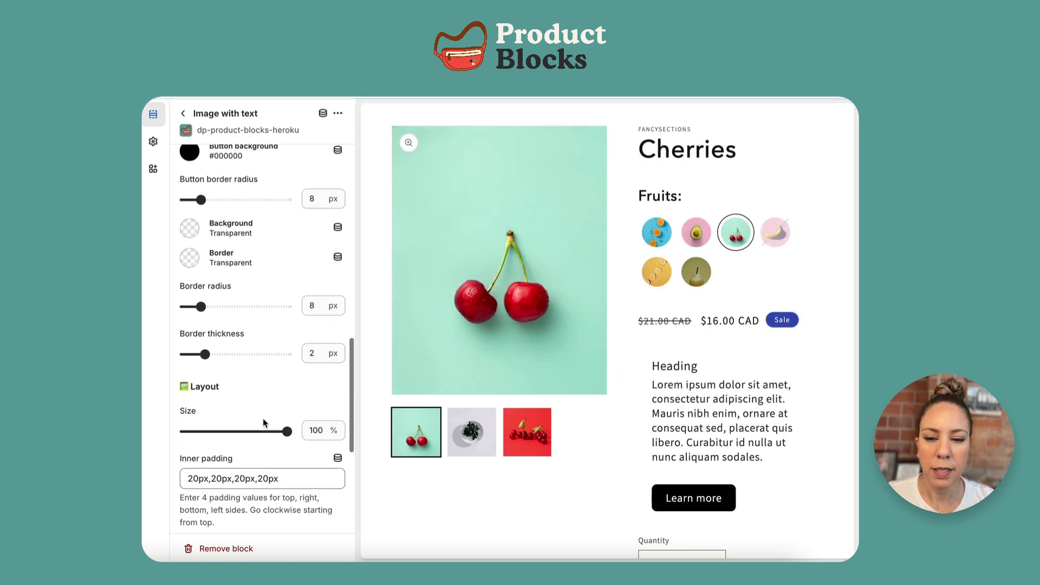
{"action": "left_click_drag", "start_coordinate": [289, 454], "coordinate": [151, 459]}
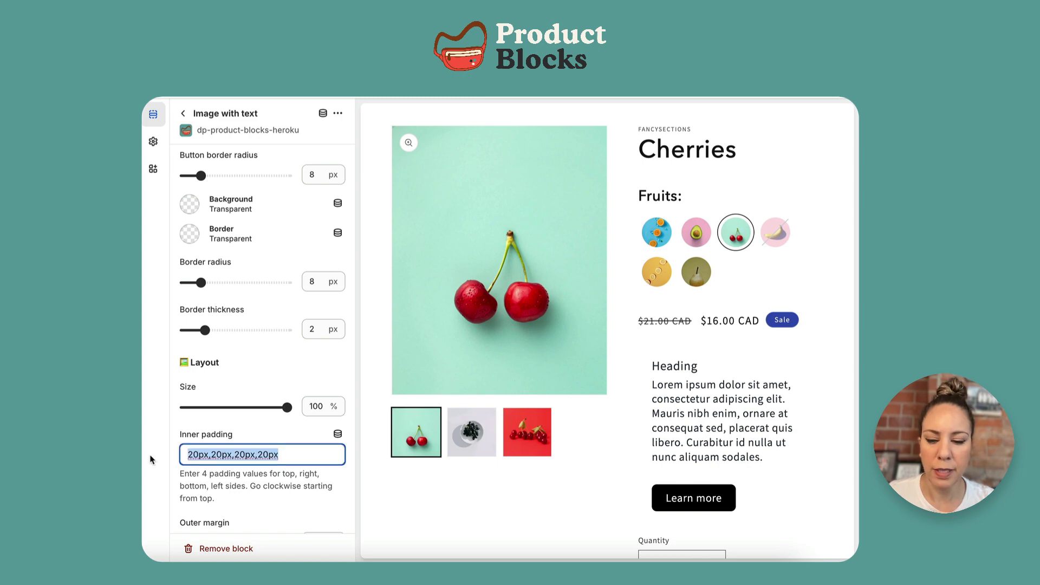
{"action": "key", "text": "BackSpace"}
{"action": "type", "text": "15px"}
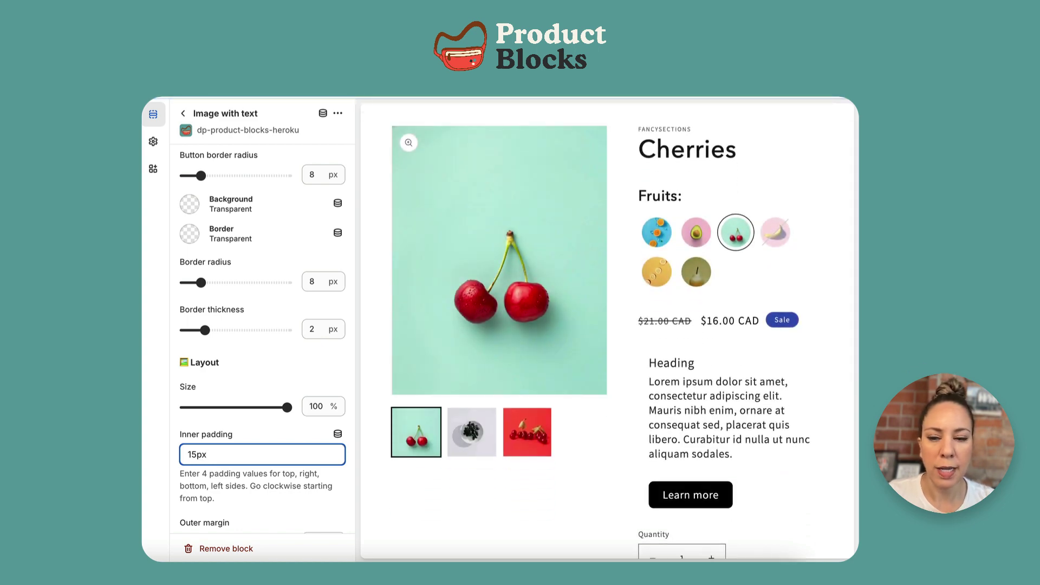
{"action": "scroll", "coordinate": [264, 356], "scroll_direction": "up", "scroll_amount": 8}
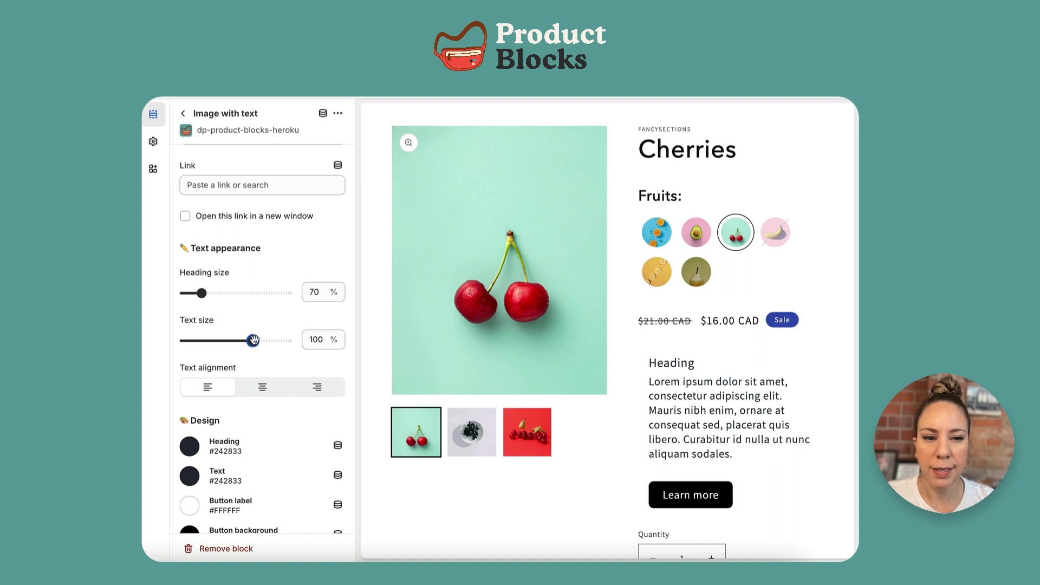
{"action": "left_click_drag", "start_coordinate": [252, 340], "coordinate": [227, 340]}
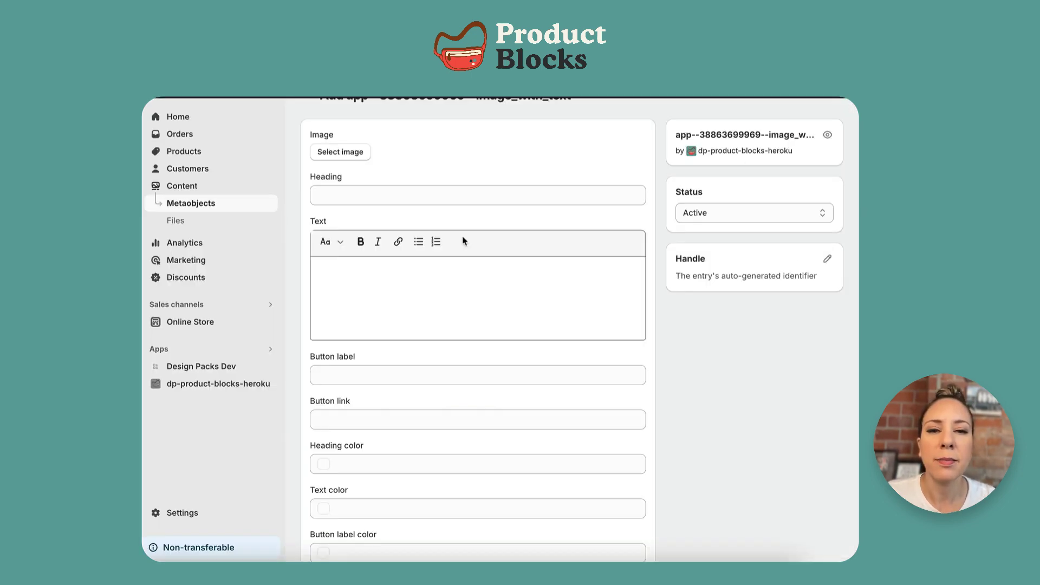
Assign the carrot and orange juice bottle photo from the store library as the new metaobject entry's image
{"action": "left_click", "coordinate": [346, 151]}
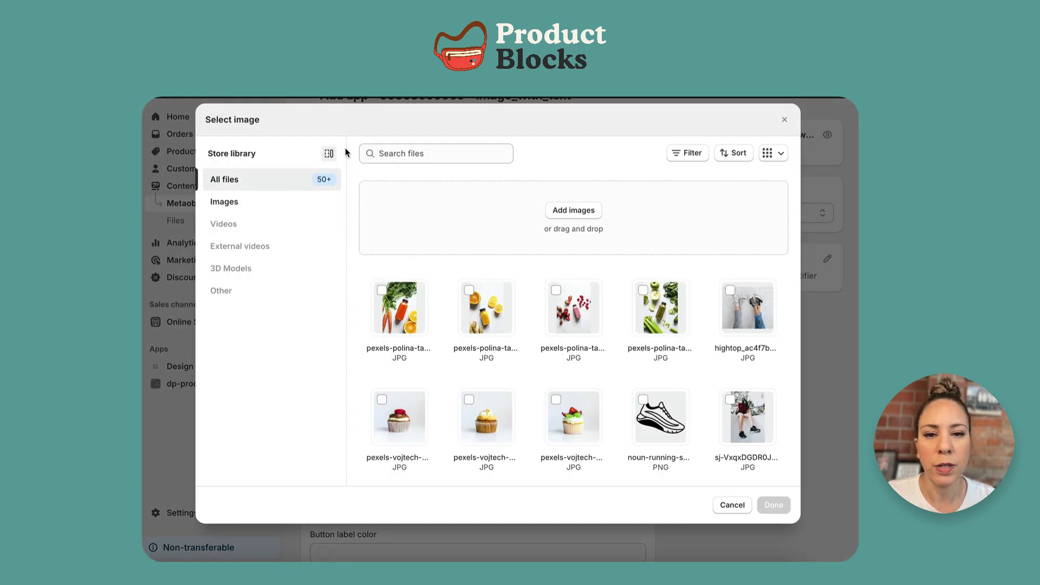
{"action": "left_click", "coordinate": [401, 309]}
{"action": "left_click", "coordinate": [774, 505]}
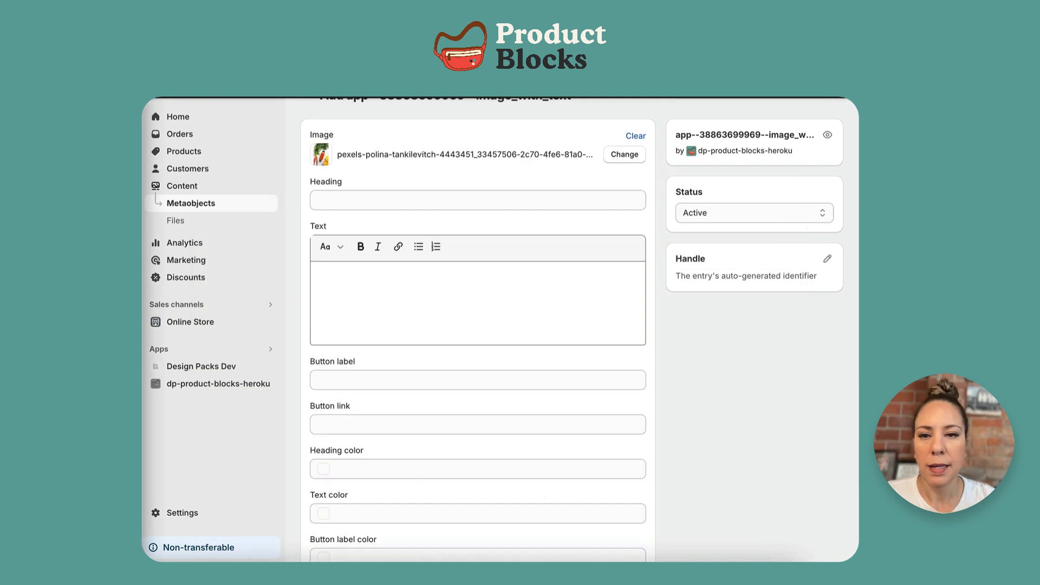
Enter the heading "Cold Pressed Juices" and the text "Lorem ipsum dolor sit amet, consectetur adipiscing elit. Mauris nibh enim." in the entry
{"action": "left_click", "coordinate": [324, 200]}
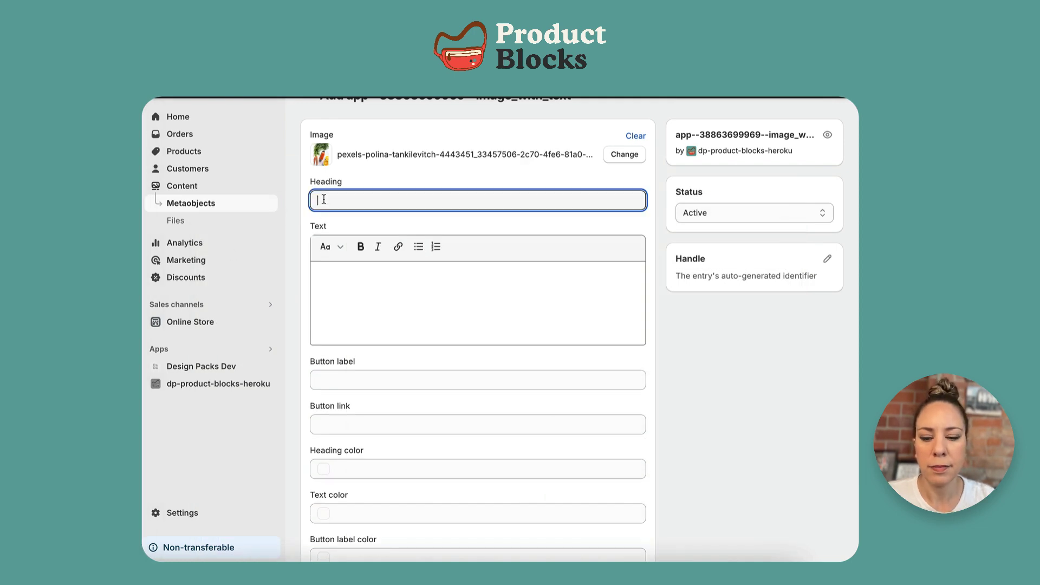
{"action": "type", "text": "Cold Pressed Juices"}
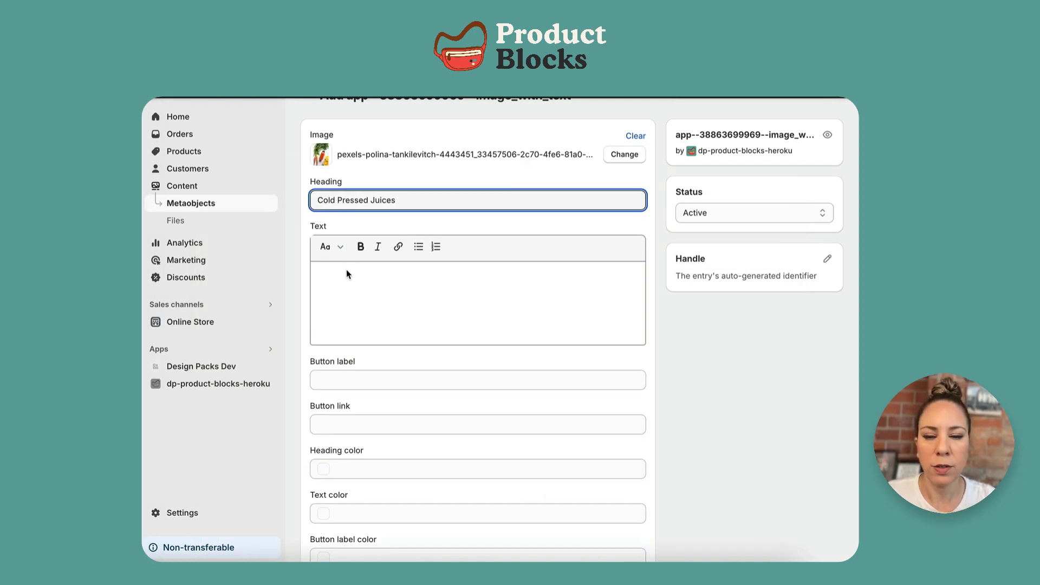
{"action": "left_click", "coordinate": [346, 269]}
{"action": "type", "text": "Lorem ipsum dolor sit amet, consectetur adipiscing elit. Mauris nibh enim."}
{"action": "left_click", "coordinate": [347, 382]}
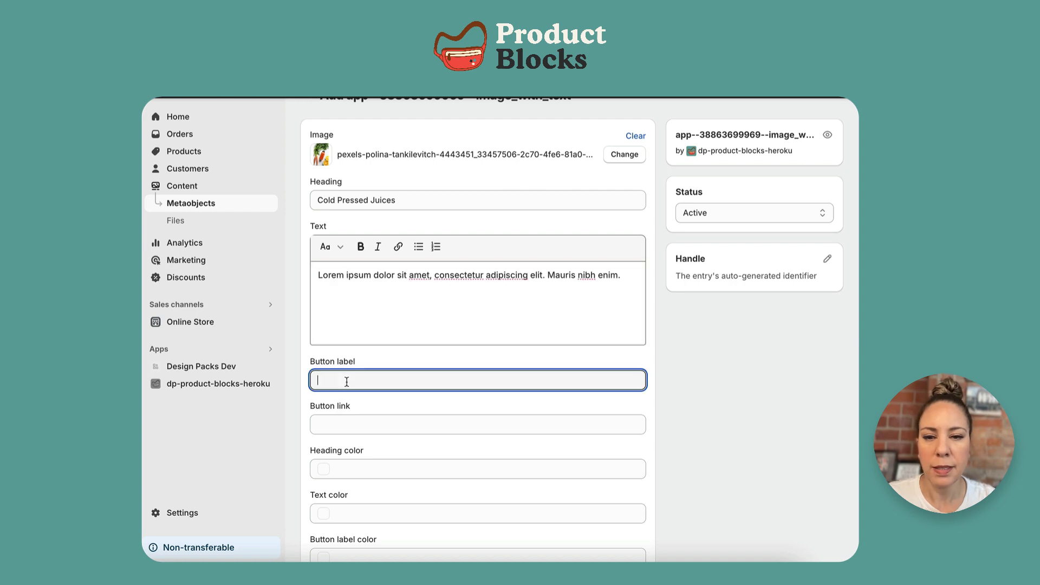
{"action": "type", "text": "learn more"}
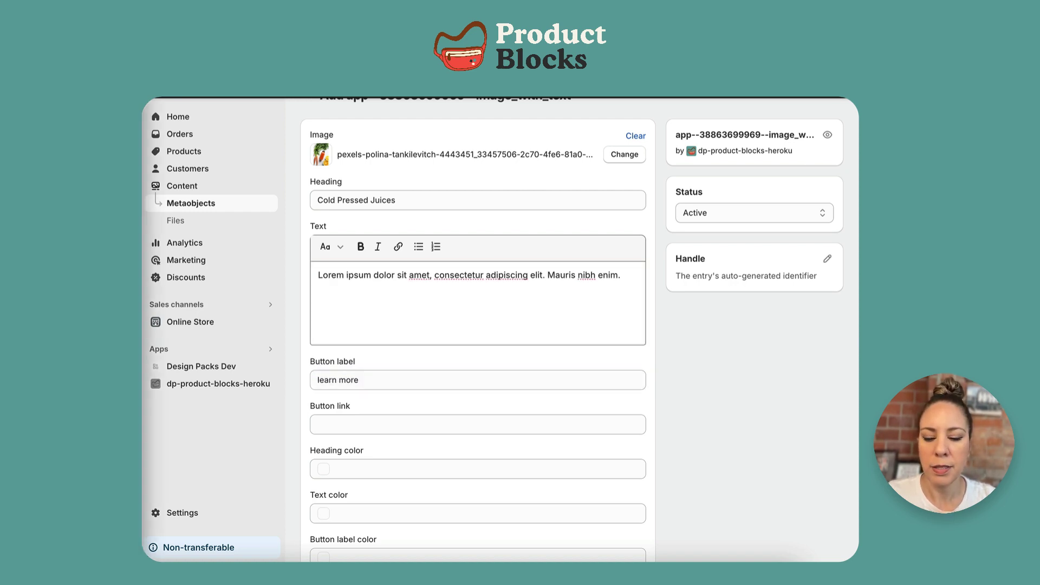
{"action": "left_click", "coordinate": [341, 426]}
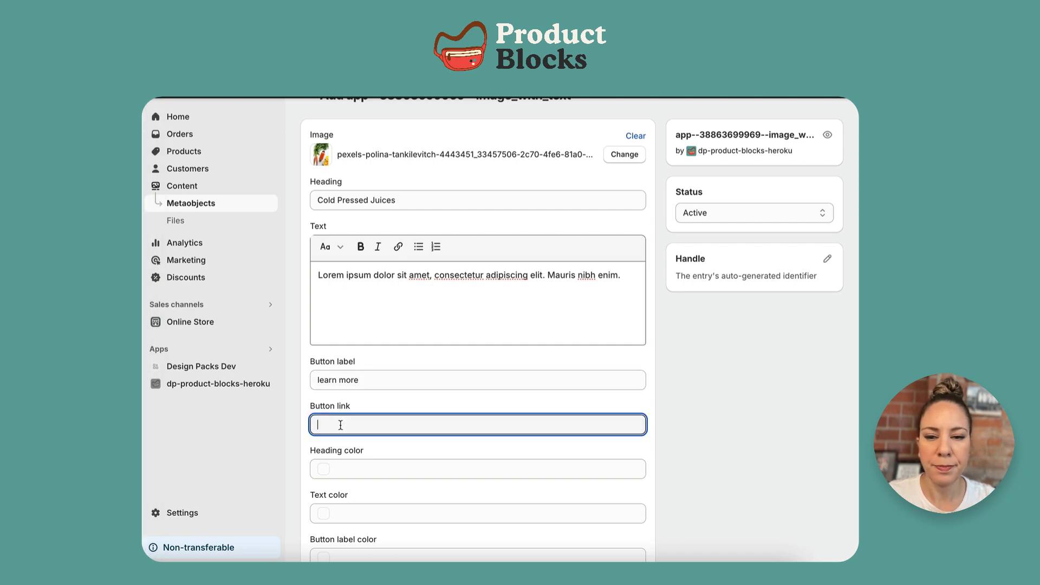
{"action": "type", "text": "https://www.villagejuicery.com"}
Set the entry's button background color to #F56603 and its background color to #FFC271, and save the entry
{"action": "scroll", "coordinate": [325, 428], "scroll_direction": "down", "scroll_amount": 3}
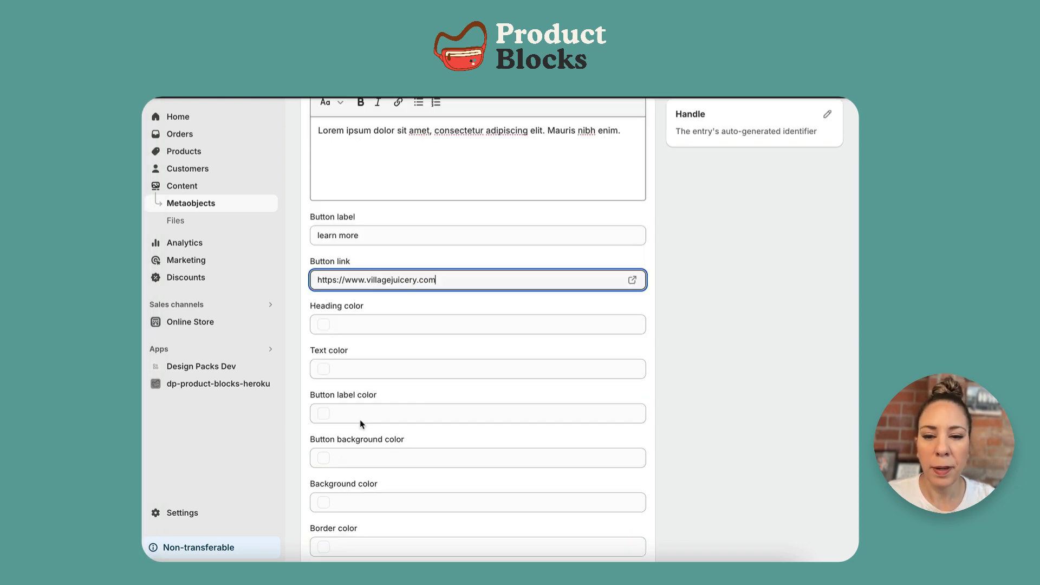
{"action": "left_click", "coordinate": [355, 414]}
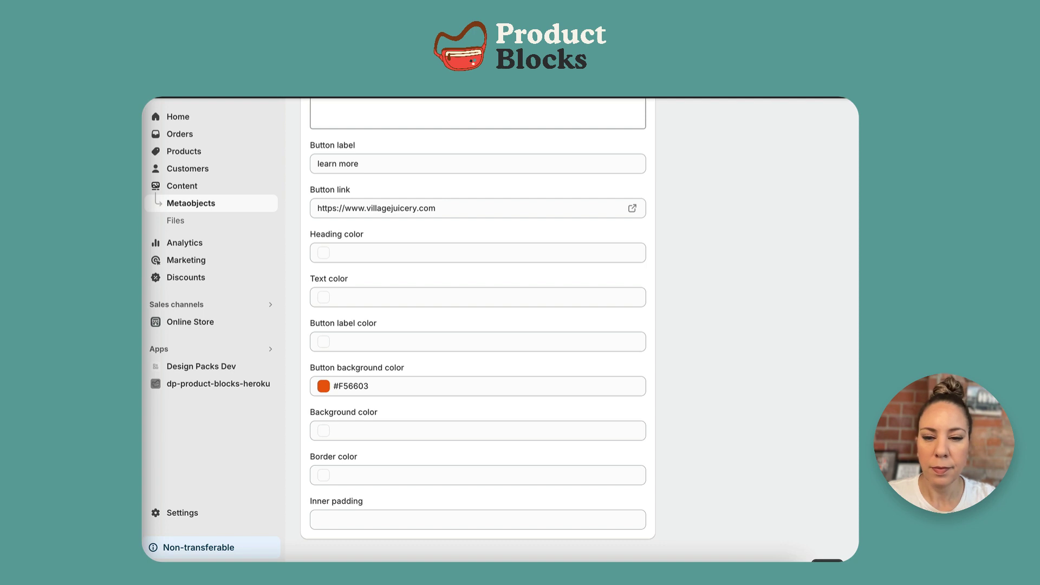
{"action": "left_click", "coordinate": [360, 436]}
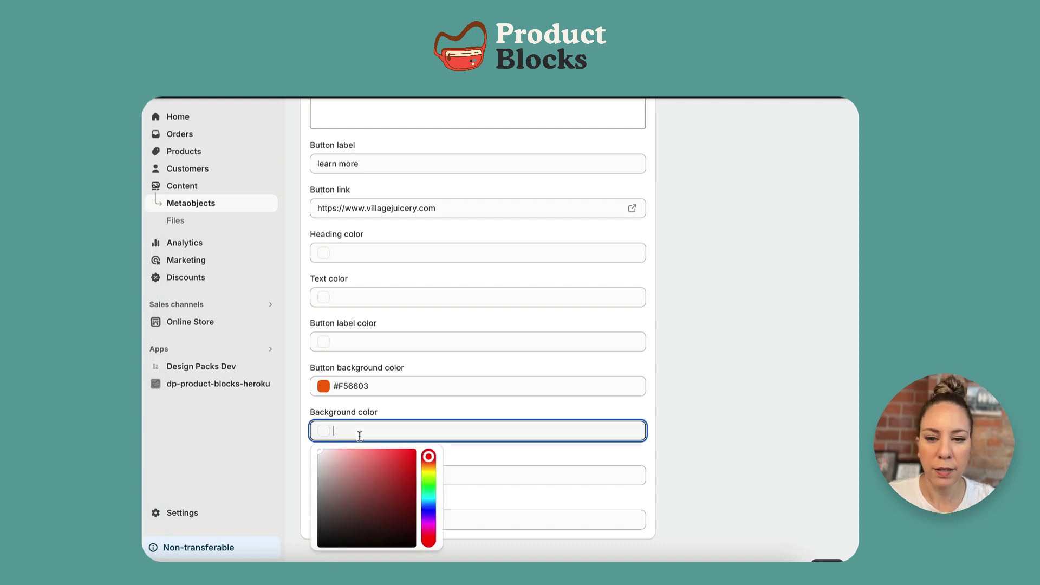
{"action": "type", "text": "#FFC271"}
{"action": "scroll", "coordinate": [541, 453], "scroll_direction": "up", "scroll_amount": 2}
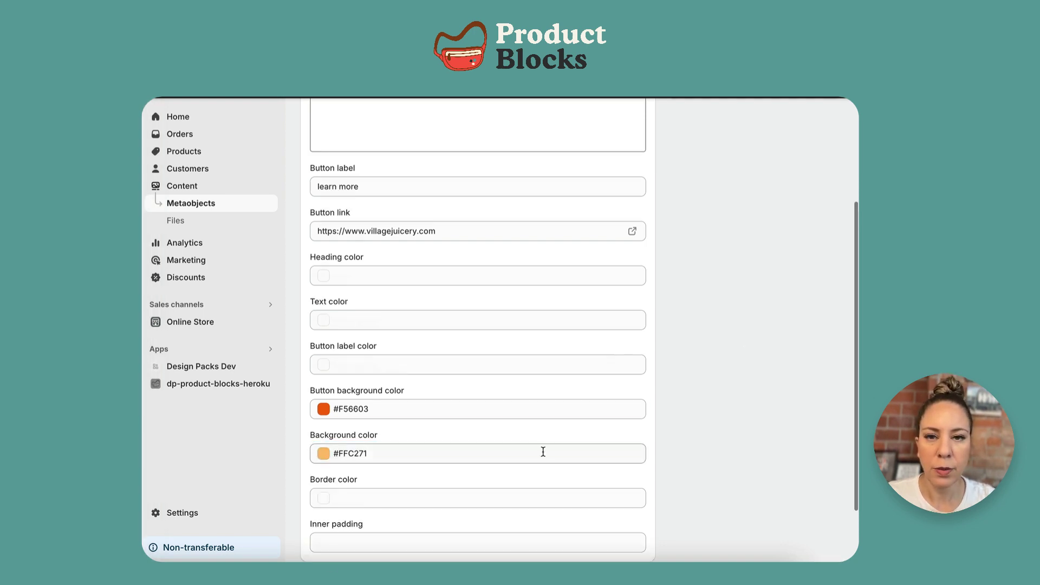
{"action": "scroll", "coordinate": [543, 451], "scroll_direction": "up", "scroll_amount": 3}
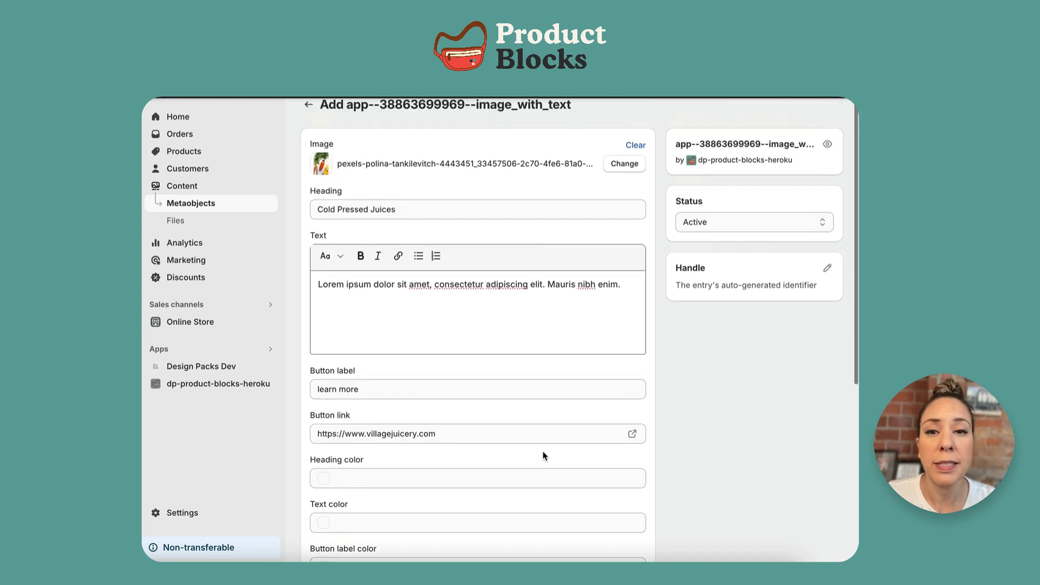
{"action": "scroll", "coordinate": [544, 455], "scroll_direction": "down", "scroll_amount": 2}
{"action": "scroll", "coordinate": [545, 455], "scroll_direction": "down", "scroll_amount": 1}
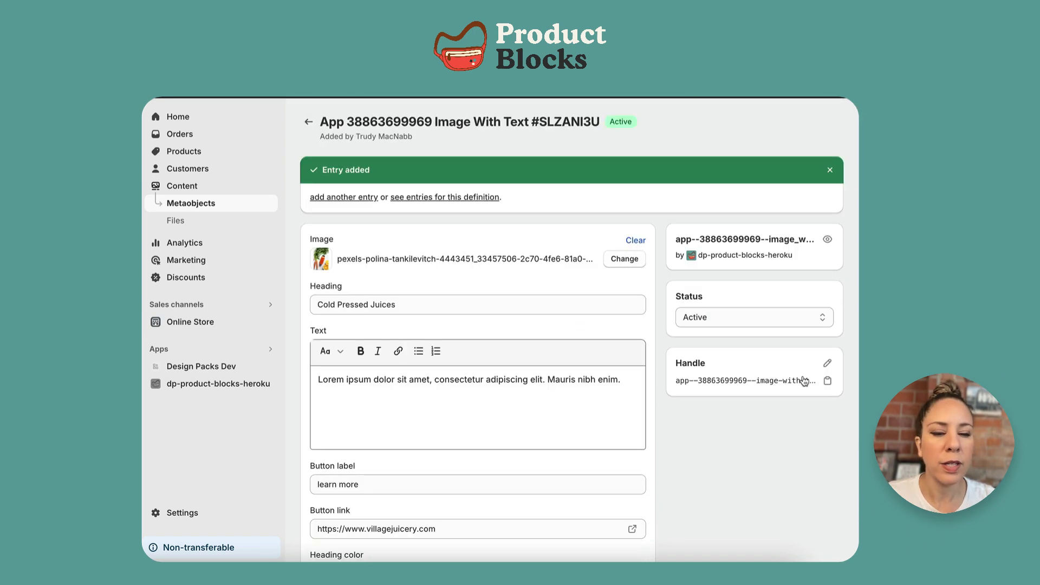
Replace the Cold Pressed Juices entry's handle with cold-pressed-juices and save it
{"action": "left_click", "coordinate": [828, 364]}
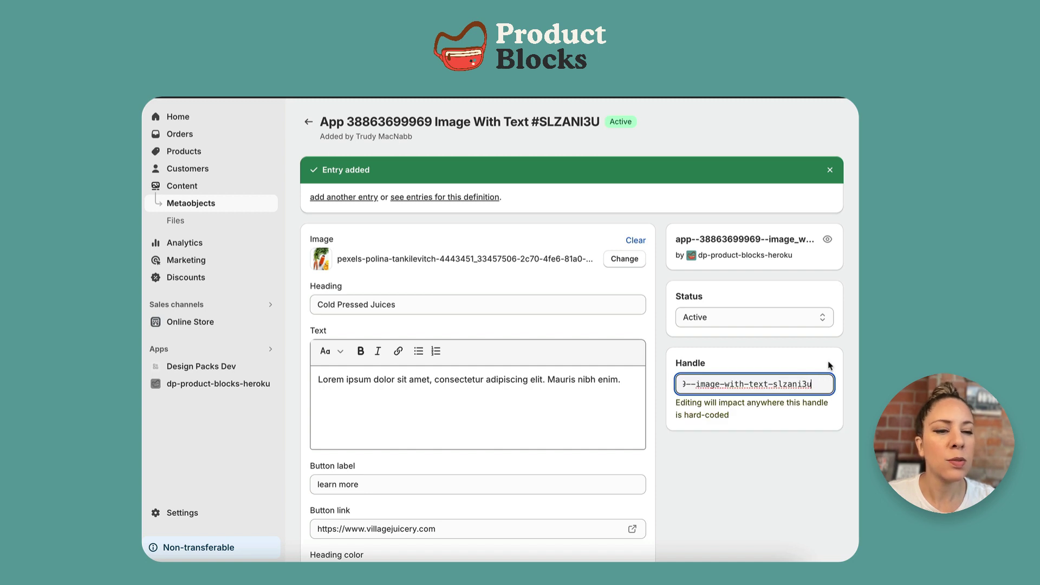
{"action": "key", "text": "BackSpace"}
{"action": "key", "text": "BackSpace"}
{"action": "key", "text": "BackSpace"}
{"action": "key", "text": "BackSpace"}
{"action": "key", "text": "BackSpace"}
{"action": "key", "text": "BackSpace"}
{"action": "key", "text": "BackSpace"}
{"action": "key", "text": "BackSpace"}
{"action": "key", "text": "BackSpace"}
{"action": "key", "text": "BackSpace"}
{"action": "key", "text": "BackSpace"}
{"action": "key", "text": "BackSpace"}
{"action": "key", "text": "BackSpace"}
{"action": "key", "text": "BackSpace"}
{"action": "key", "text": "BackSpace"}
{"action": "key", "text": "BackSpace"}
{"action": "key", "text": "BackSpace"}
{"action": "key", "text": "BackSpace"}
{"action": "key", "text": "BackSpace"}
{"action": "key", "text": "BackSpace"}
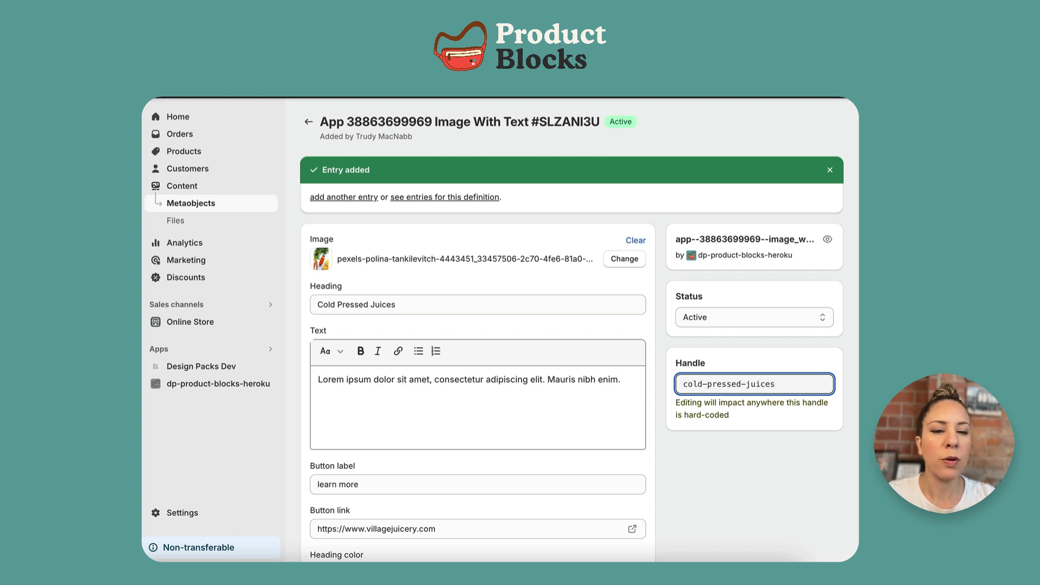
{"action": "left_click", "coordinate": [829, 366]}
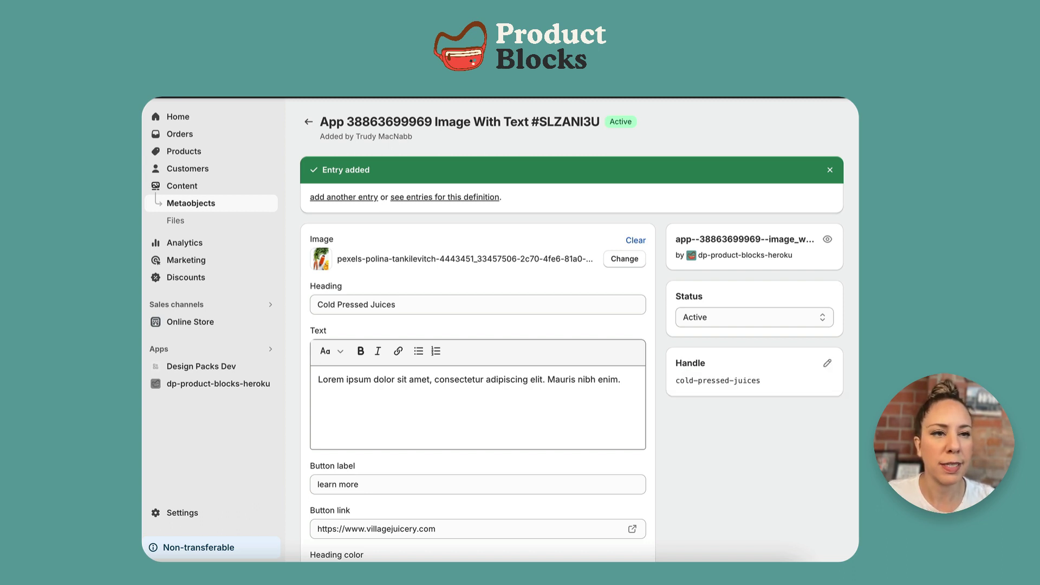
Start another entry with the image pexels-polina-tankilevitch-4443441.jpg and the heading "Fresh Made Smoothie"
{"action": "left_click", "coordinate": [345, 197]}
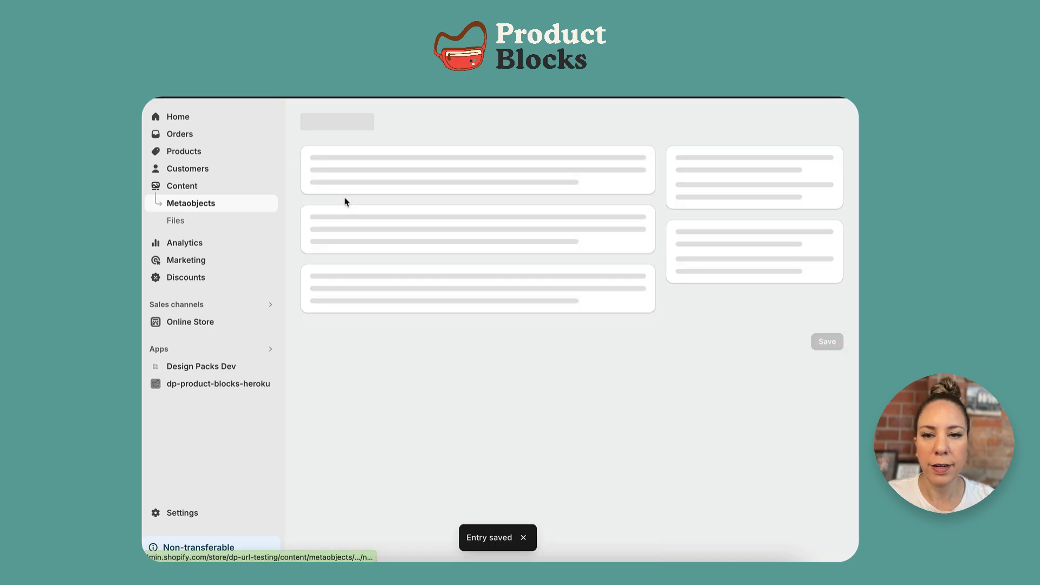
{"action": "left_click", "coordinate": [346, 181]}
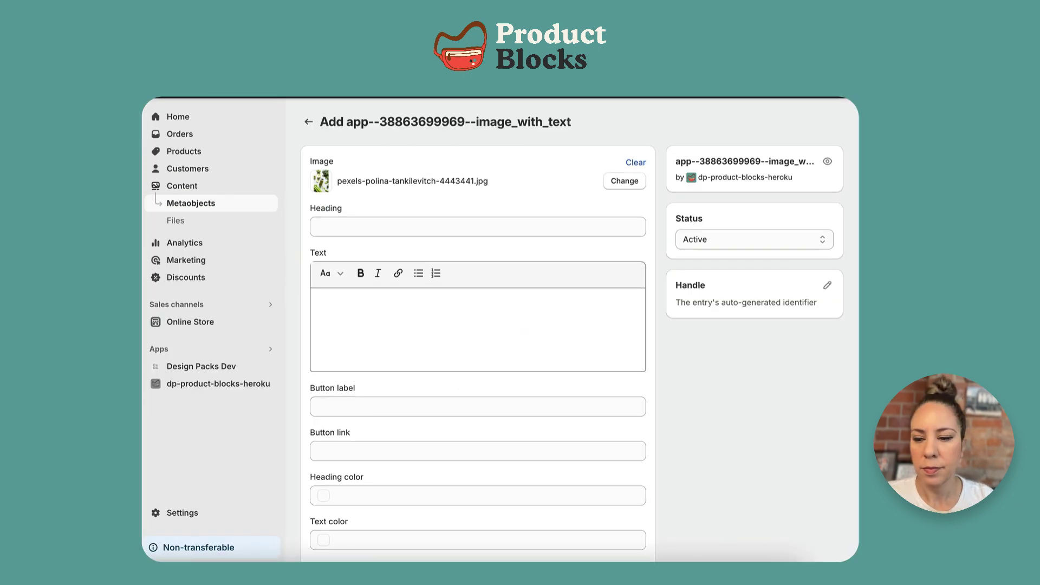
{"action": "left_click", "coordinate": [324, 232]}
{"action": "type", "text": "Fresh Made Smoothie"}
{"action": "left_click", "coordinate": [327, 325]}
{"action": "type", "text": "Lorem ipsum dolor sit amet, consectetur adipiscing elit."}
{"action": "key", "text": "Tab"}
{"action": "type", "text": "learn more"}
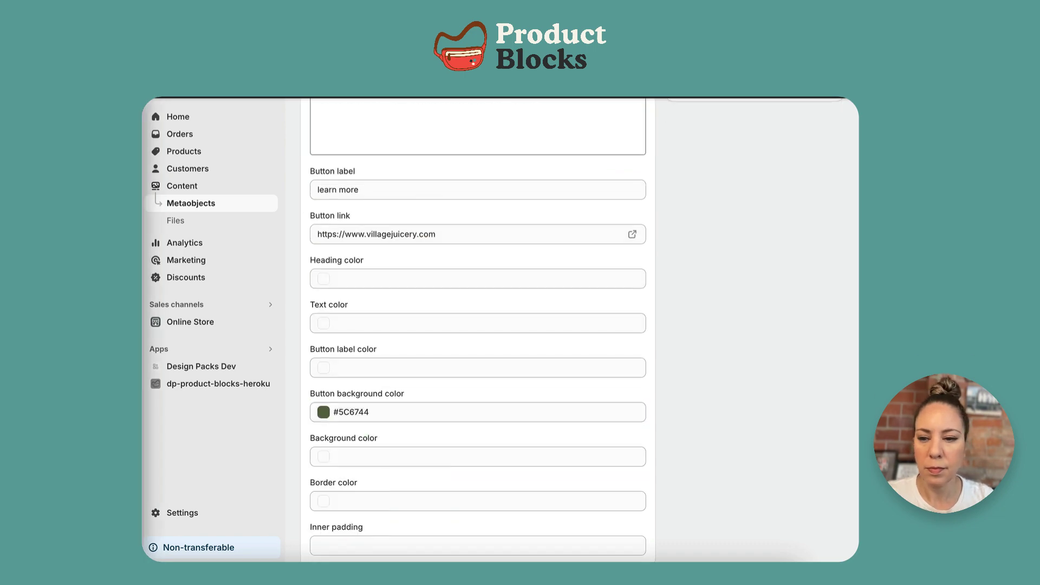
Start an entry with image pexels-polina-tankilevitch-4443477.jpg, heading "Berry Blast" and text "Lorem ipsum dolor sit amet, consectetur adipiscing elit. Mauris nibh enim, ornare at."
{"action": "scroll", "coordinate": [650, 258], "scroll_direction": "up", "scroll_amount": 3}
{"action": "left_click", "coordinate": [344, 179]}
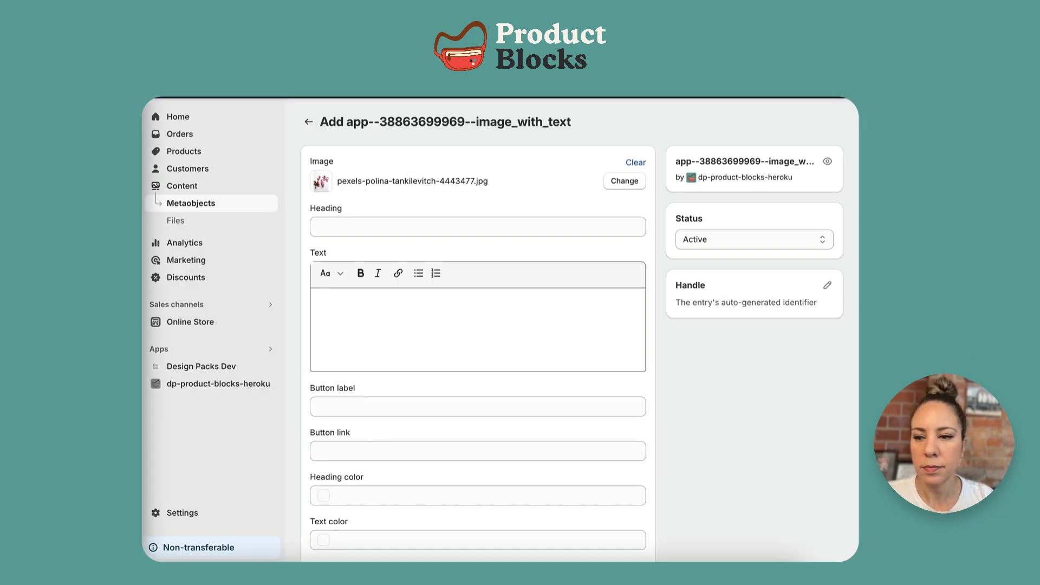
{"action": "type", "text": "Berry BlastLorem ipsum dolor sit amet, consectetur adipiscing elit. Mauris nibh enim, ornare at."}
{"action": "key", "text": "Tab"}
{"action": "type", "text": "learn more"}
{"action": "key", "text": "Tab"}
{"action": "type", "text": "https://www.villagejuicery.com"}
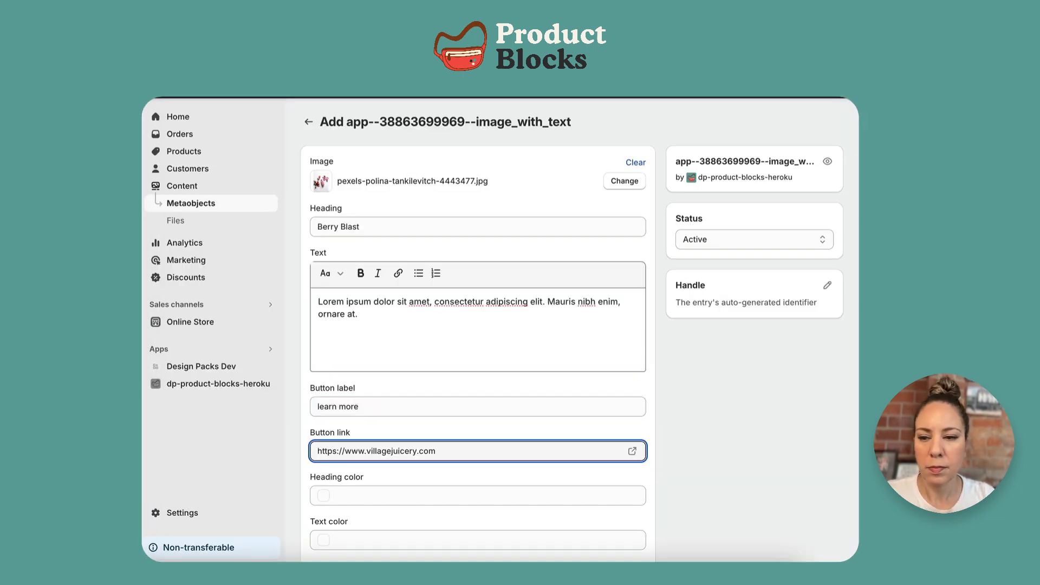
{"action": "scroll", "coordinate": [476, 379], "scroll_direction": "down", "scroll_amount": 5}
{"action": "left_click", "coordinate": [360, 416]}
{"action": "type", "text": "#00c9a4"}
{"action": "key", "text": "ctrl+s"}
Change the Berry Blast entry's handle to berry-blast and save it
{"action": "left_click", "coordinate": [827, 363]}
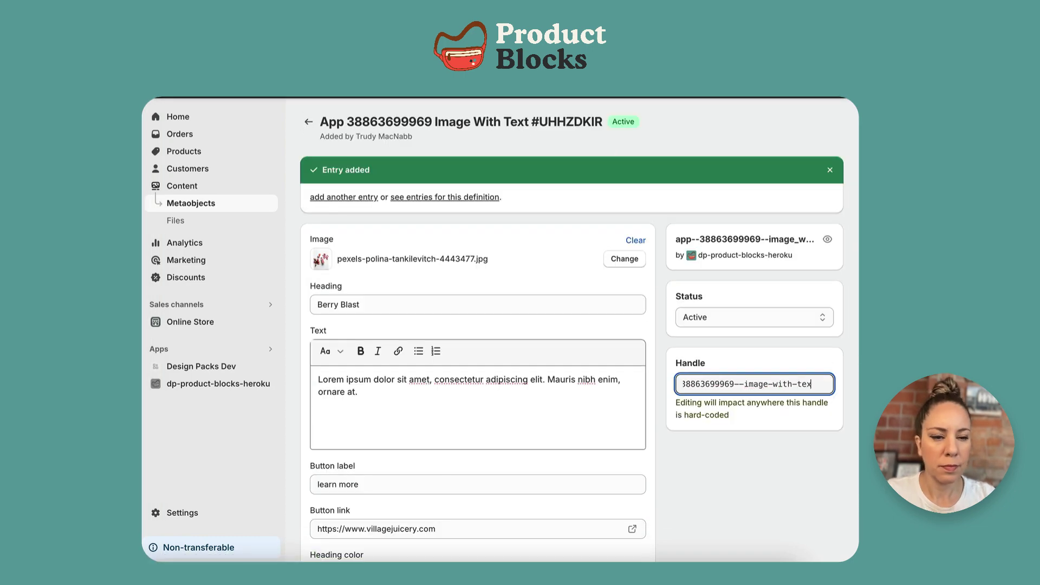
{"action": "type", "text": "berry-blast"}
{"action": "key", "text": "ctrl+s"}
Start another entry with the store library image pexels-polina-tankilevitch-4443465.jpg and the heading "Ginger Cleanse"
{"action": "left_click", "coordinate": [344, 196]}
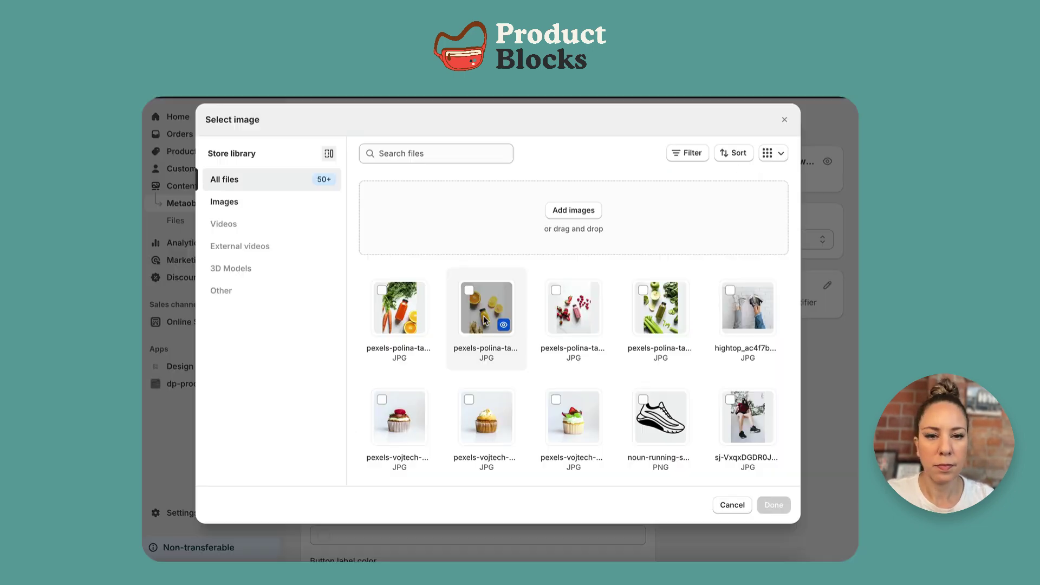
{"action": "left_click", "coordinate": [483, 315]}
{"action": "left_click", "coordinate": [773, 505]}
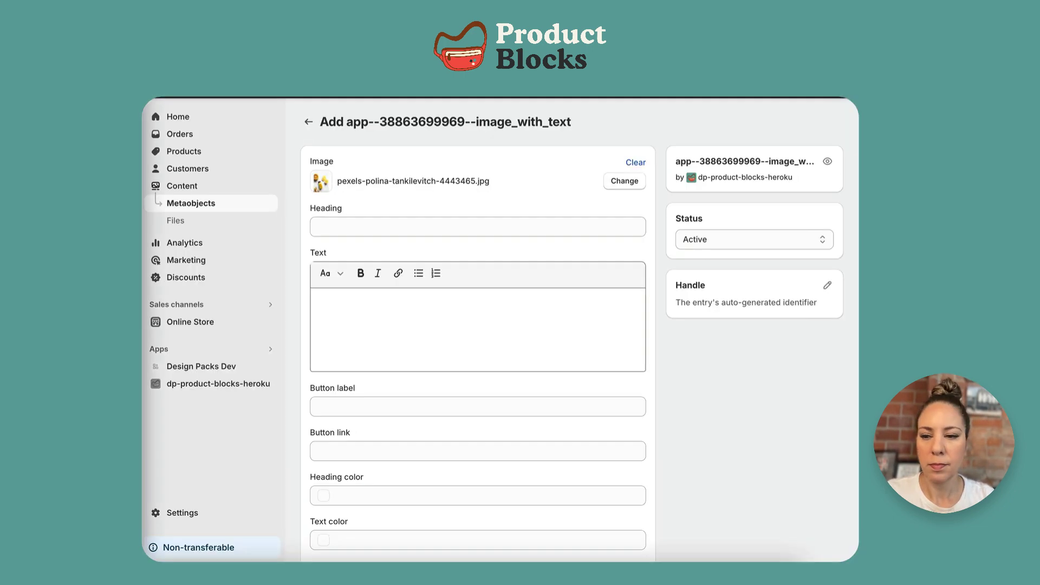
{"action": "type", "text": "Ginger Cleanse"}
{"action": "key", "text": "Tab"}
{"action": "type", "text": "Lorem ipsum dolor sit amet, consectetur adipiscing elit. Mauris nibh enim, ornare at consequat sed, placerat quis libero. Curabitur id nulla ut nunc aliquam sodales."}
{"action": "key", "text": "Tab"}
{"action": "type", "text": "learn morehttps://www.villagejuicery.com"}
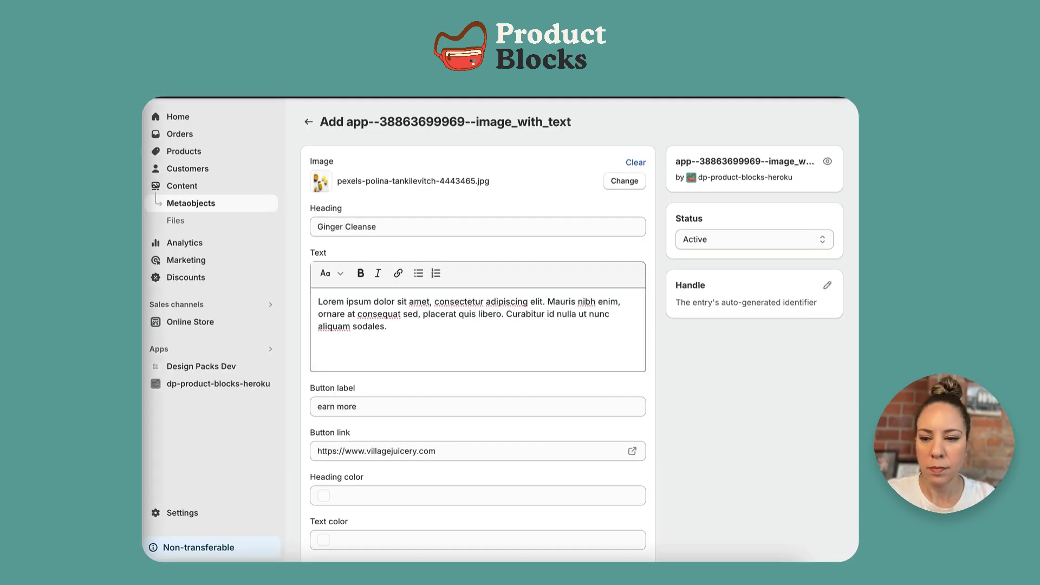
Set the Ginger Cleanse button background color to #CD8F01, background color to #F4E5B7 and button label color to #482929, and save the entry
{"action": "scroll", "coordinate": [477, 379], "scroll_direction": "down", "scroll_amount": 4}
{"action": "left_click", "coordinate": [360, 420]}
{"action": "type", "text": "#CD8F01"}
{"action": "left_click", "coordinate": [360, 464]}
{"action": "type", "text": "#F4E5B7"}
{"action": "left_click", "coordinate": [383, 376]}
{"action": "type", "text": "#482929"}
{"action": "key", "text": "ctrl+s"}
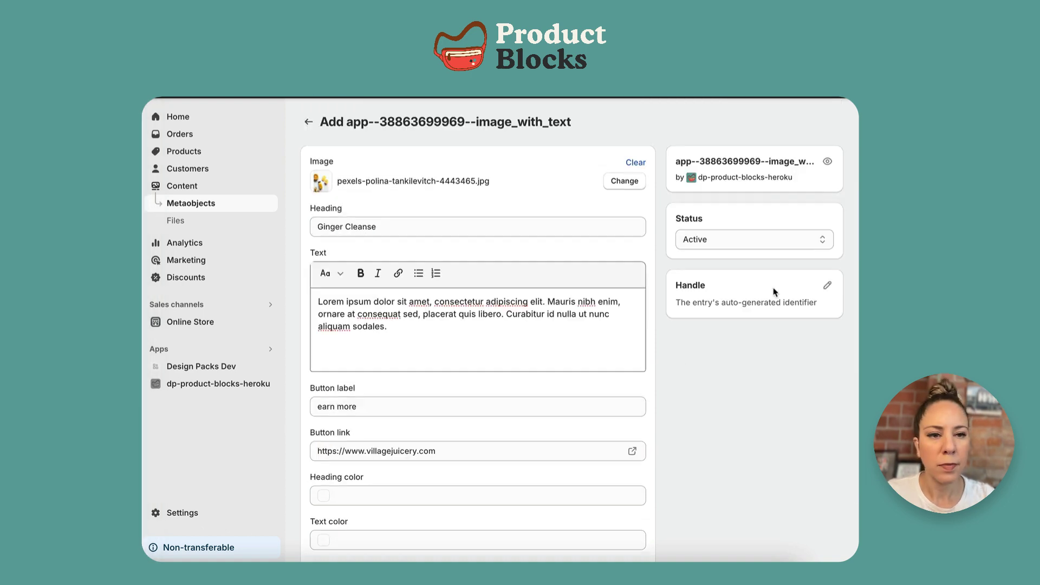
Open the Fresh Made Smoothie entry from the entries list, replace its handle with Fresh-made-smoothie and save it
{"action": "left_click", "coordinate": [309, 121]}
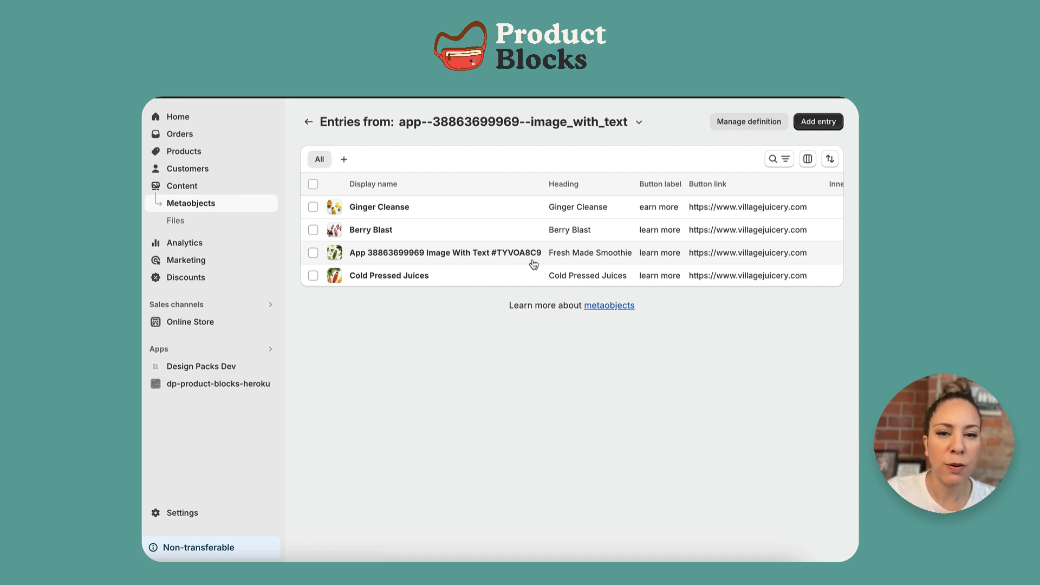
{"action": "left_click", "coordinate": [486, 257]}
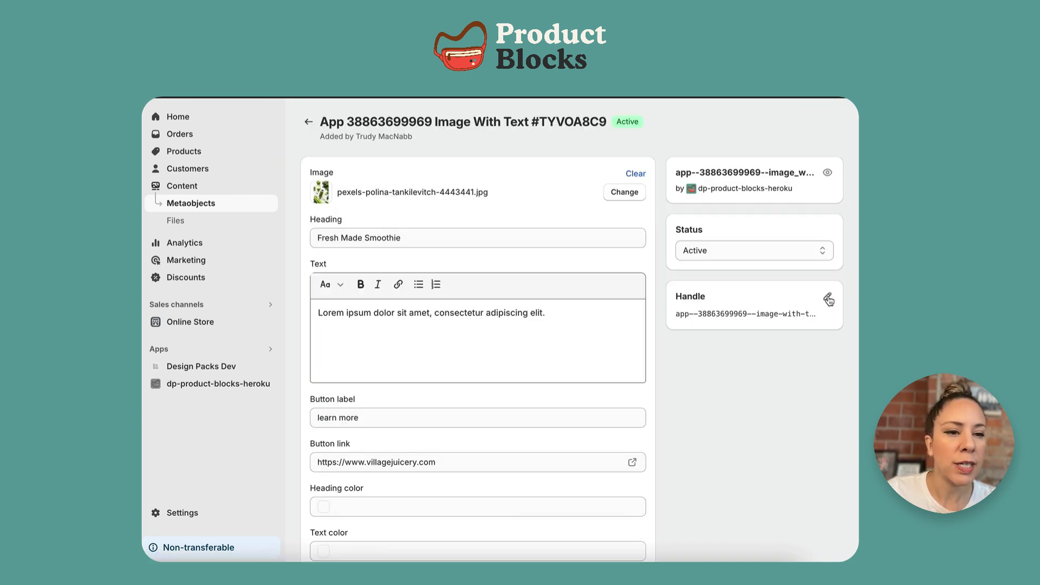
{"action": "left_click", "coordinate": [827, 300]}
{"action": "key", "text": "Left"}
{"action": "key", "text": "Left"}
{"action": "key", "text": "Left"}
{"action": "key", "text": "Left"}
{"action": "key", "text": "Left"}
{"action": "key", "text": "Left"}
{"action": "key", "text": "Left"}
{"action": "key", "text": "Left"}
{"action": "key", "text": "Left"}
{"action": "key", "text": "Left"}
{"action": "key", "text": "Left"}
{"action": "key", "text": "Left"}
{"action": "key", "text": "Left"}
{"action": "key", "text": "Left"}
{"action": "key", "text": "Left"}
{"action": "key", "text": "Left"}
{"action": "key", "text": "Left"}
{"action": "key", "text": "Left"}
{"action": "key", "text": "Left"}
{"action": "key", "text": "Left"}
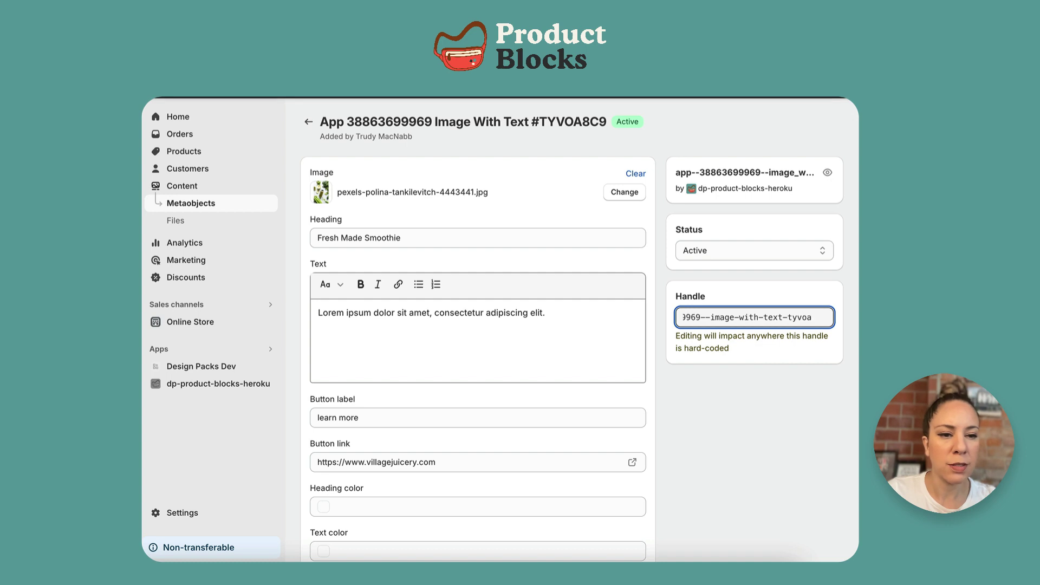
{"action": "key", "text": "shift+End"}
{"action": "key", "text": "Delete"}
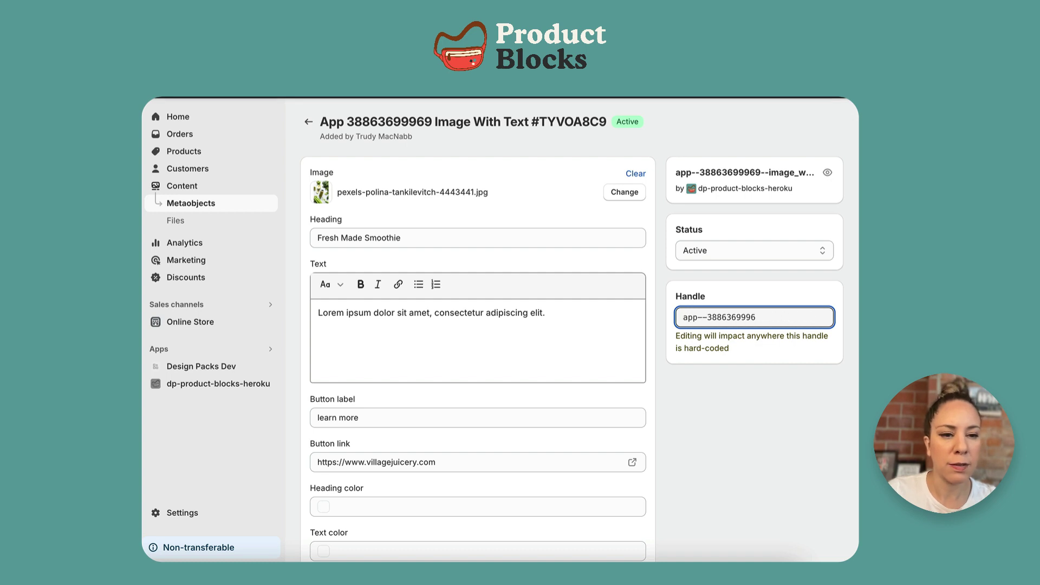
{"action": "key", "text": "BackSpace"}
{"action": "key", "text": "BackSpace"}
{"action": "key", "text": "BackSpace"}
{"action": "key", "text": "BackSpace"}
{"action": "key", "text": "BackSpace"}
{"action": "key", "text": "BackSpace"}
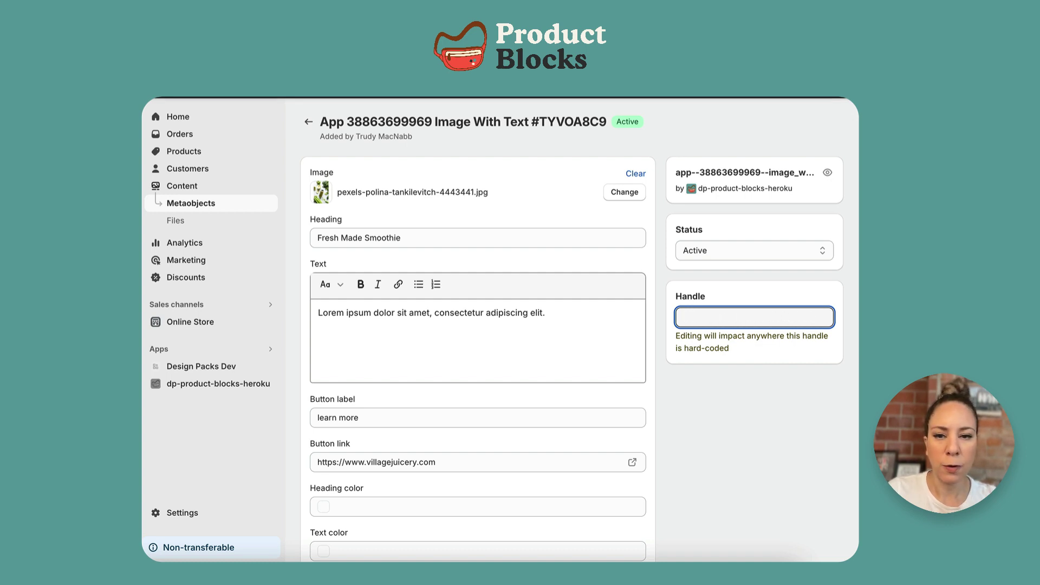
{"action": "type", "text": "Fresh-made-smoothie"}
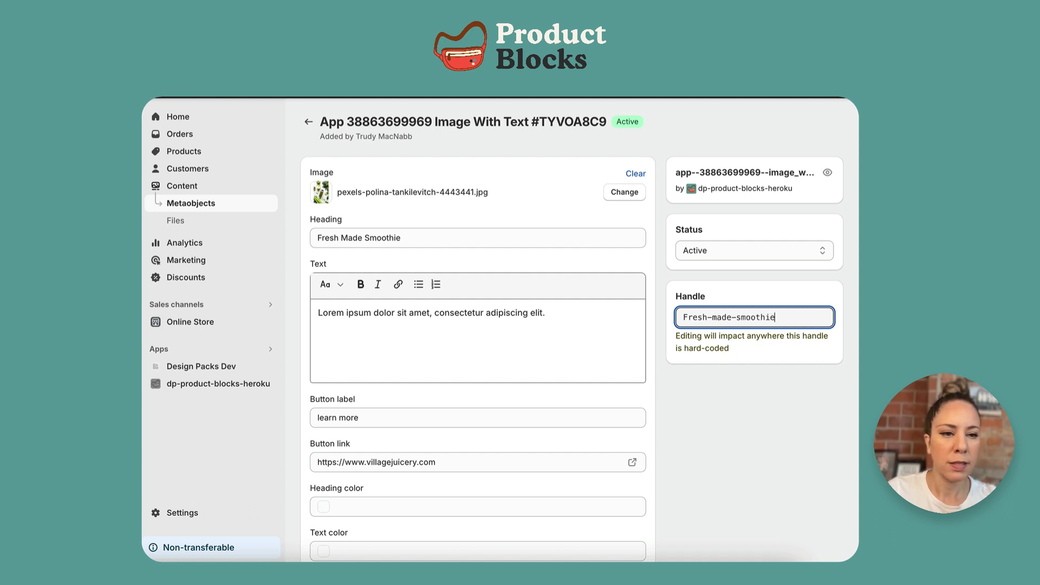
{"action": "key", "text": "ctrl+s"}
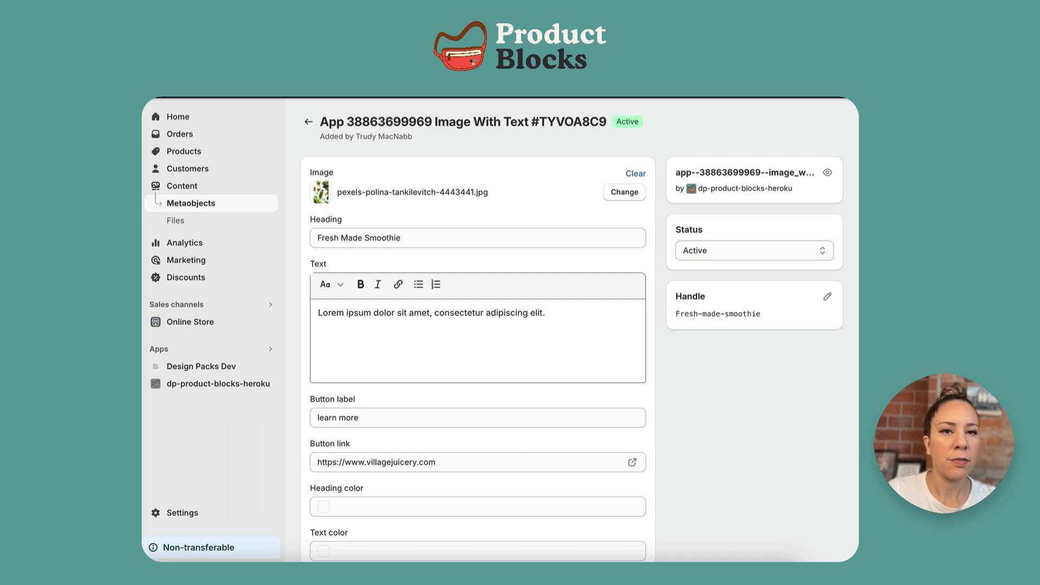
Review the image_with_text entries list and reopen it from the Metaobjects overview
{"action": "left_click", "coordinate": [306, 123]}
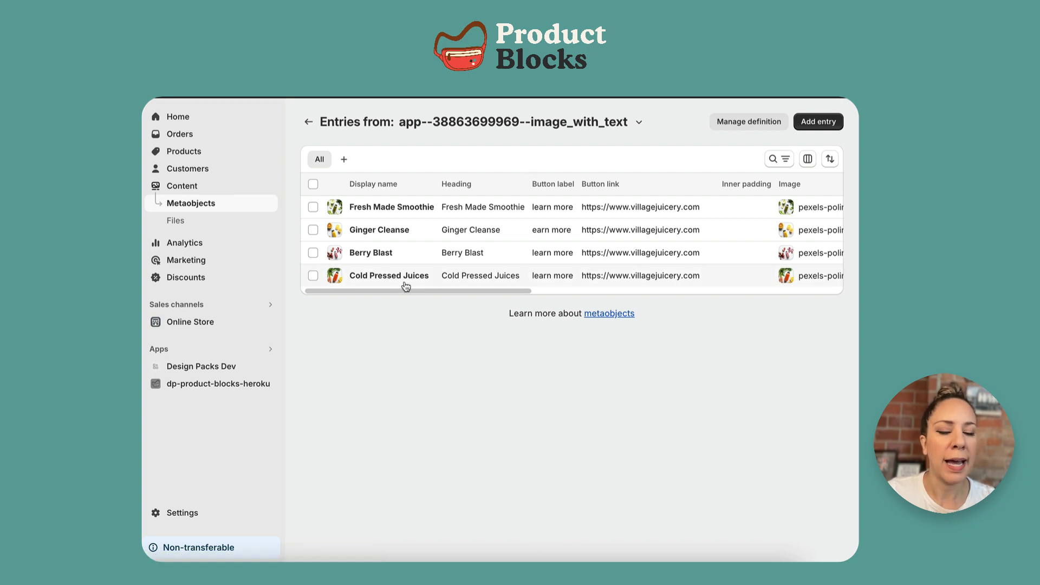
{"action": "left_click", "coordinate": [308, 125]}
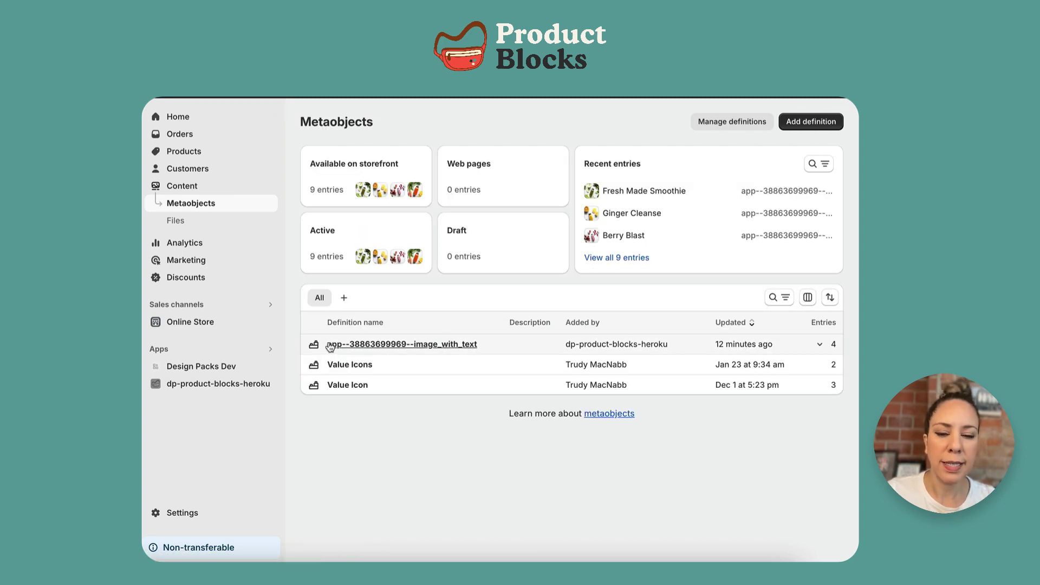
{"action": "left_click", "coordinate": [420, 346]}
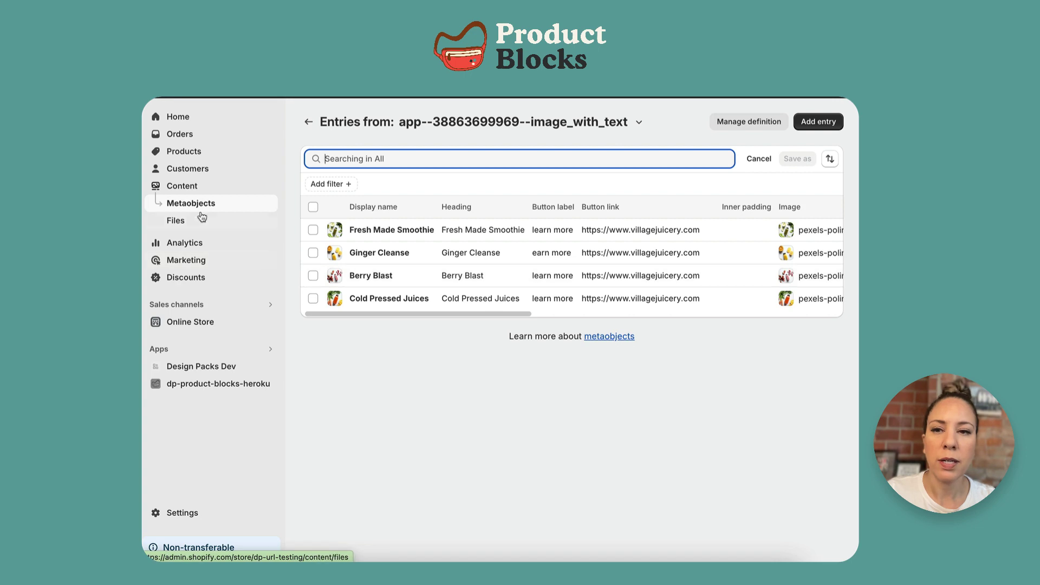
Open the Oranges product and assign the Cold Pressed Juices entry to its Image with text metafield
{"action": "left_click", "coordinate": [186, 157]}
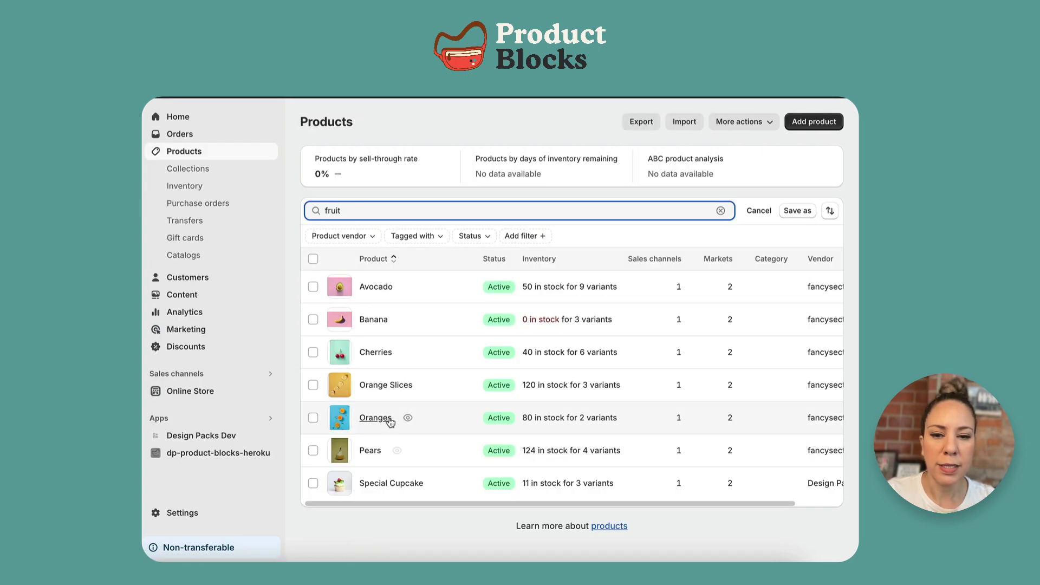
{"action": "left_click", "coordinate": [375, 418]}
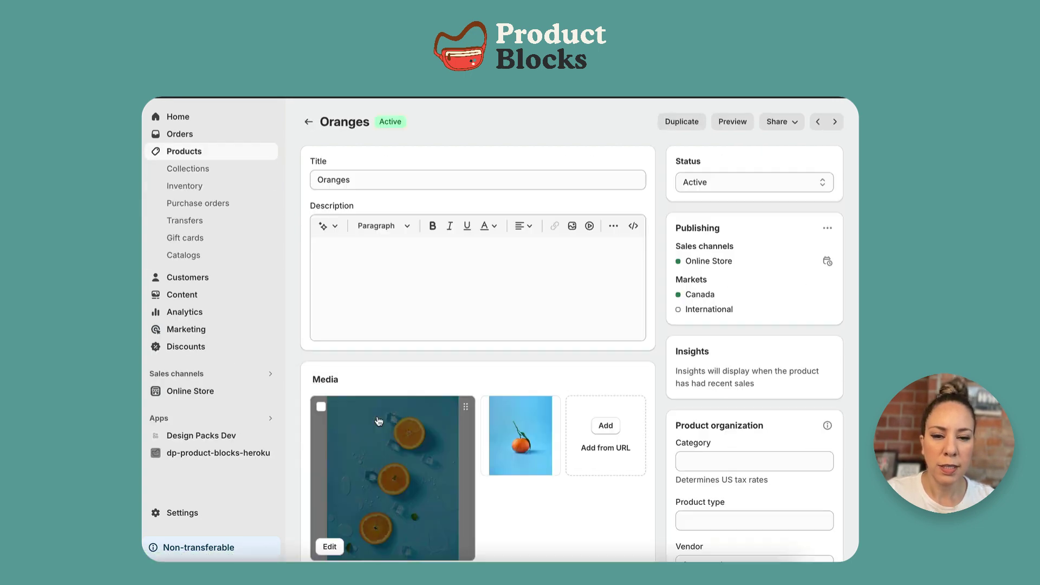
{"action": "scroll", "coordinate": [379, 420], "scroll_direction": "down", "scroll_amount": 10}
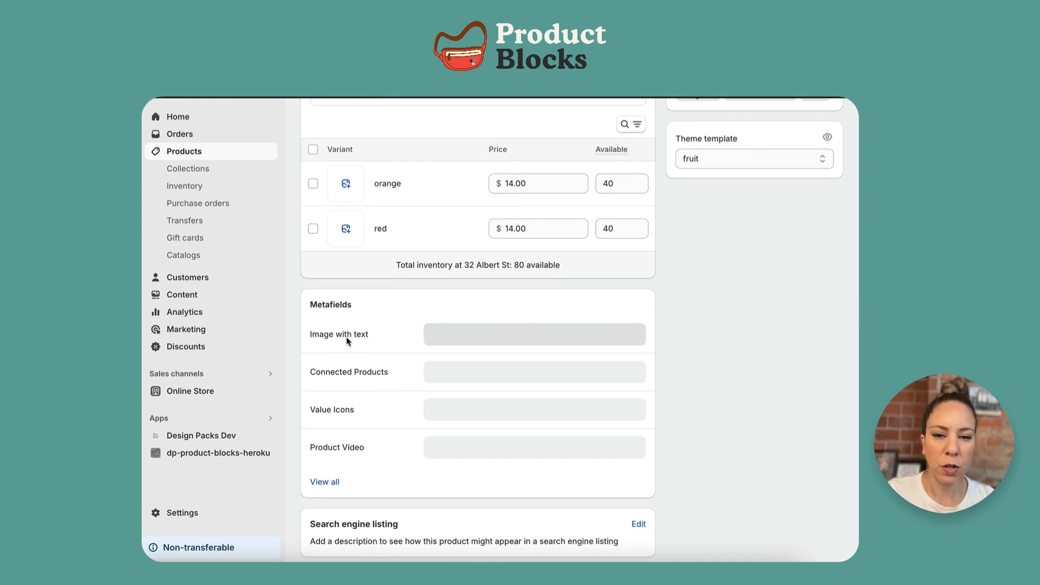
{"action": "left_click", "coordinate": [445, 341]}
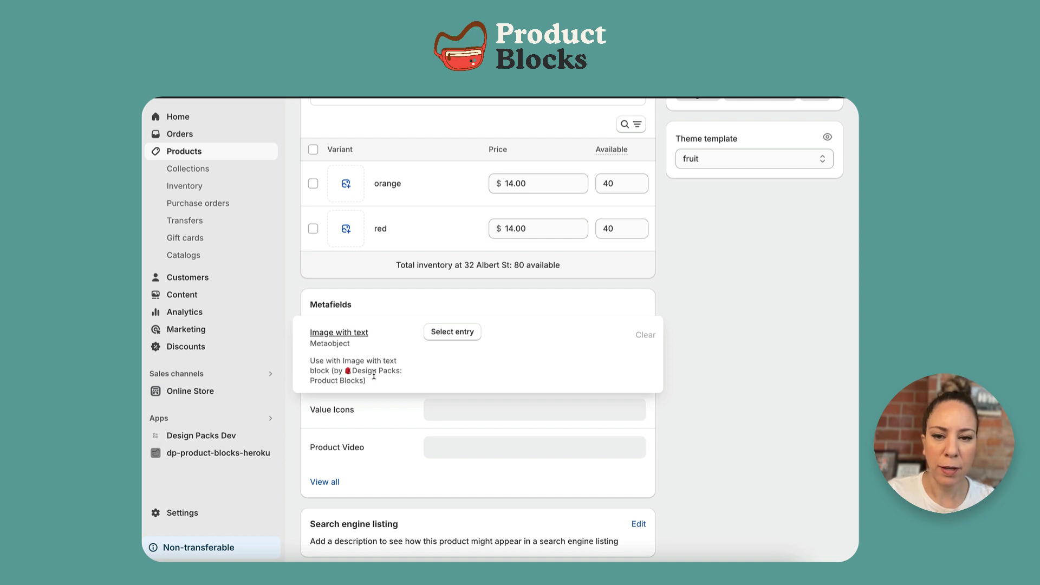
{"action": "left_click", "coordinate": [454, 334]}
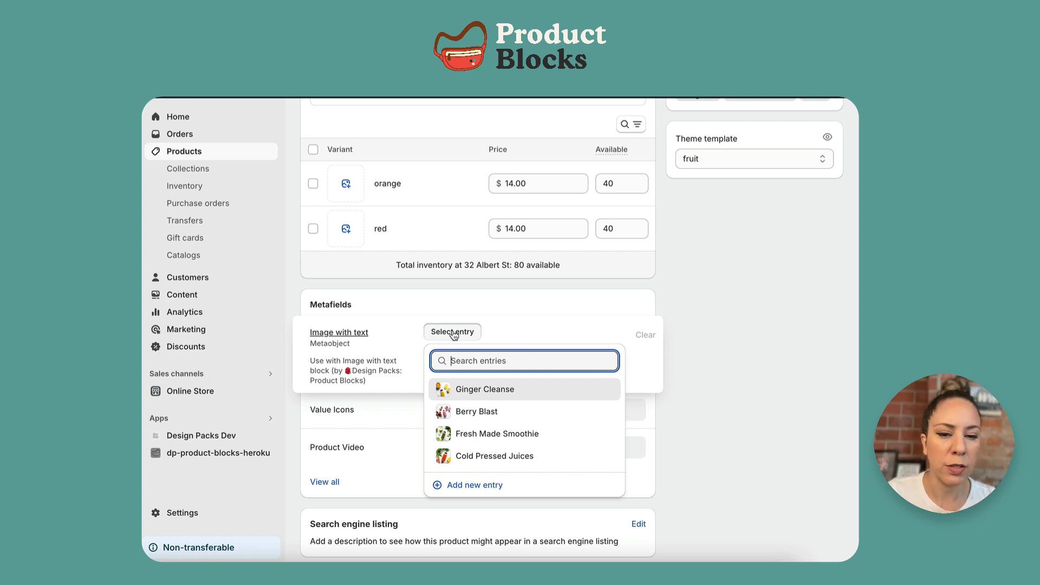
{"action": "left_click", "coordinate": [470, 459]}
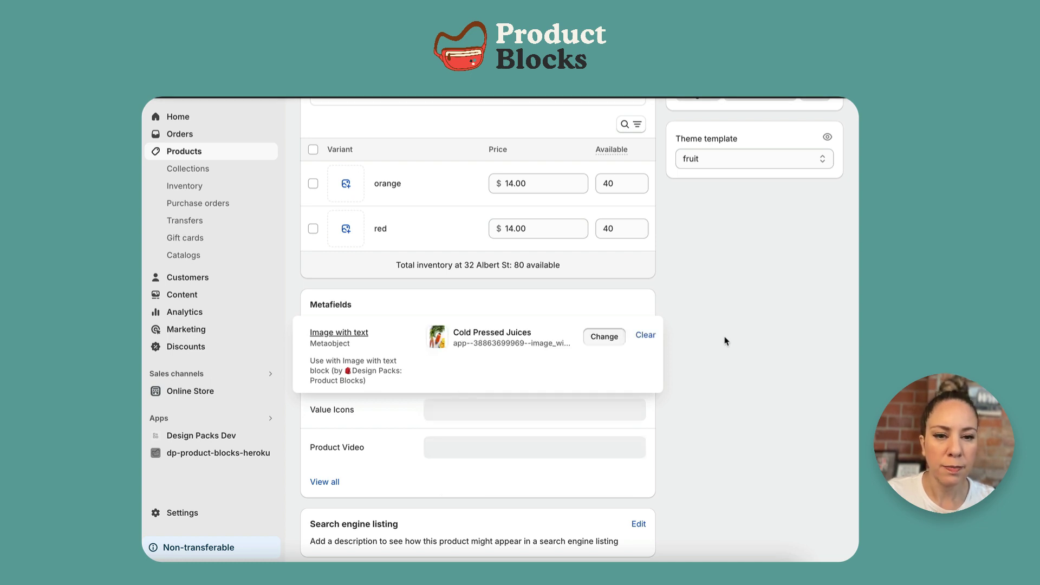
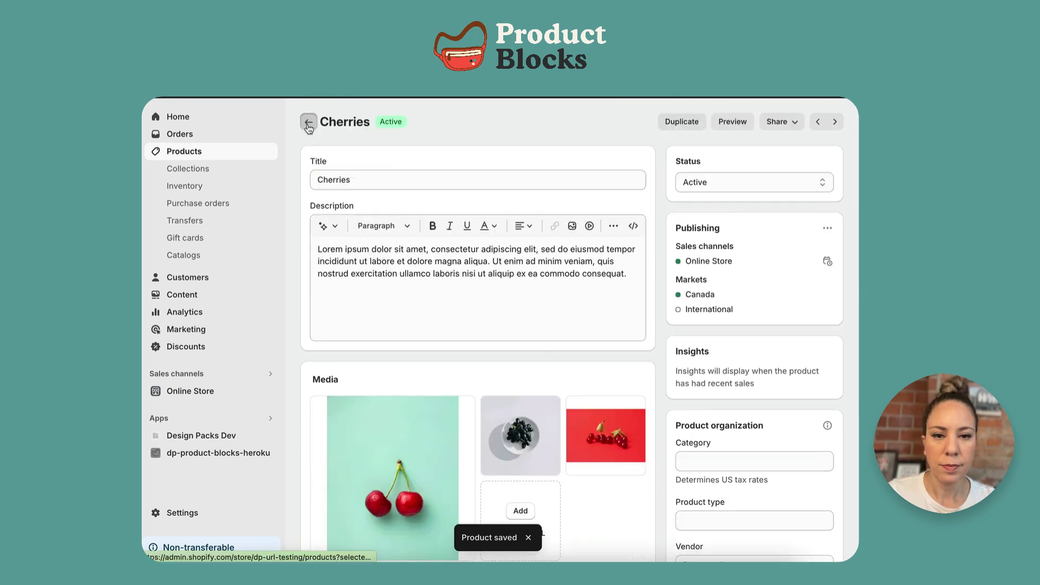
Assign the Ginger Cleanse entry to the Pears product's Image with text metafield and save the product
{"action": "left_click", "coordinate": [470, 295]}
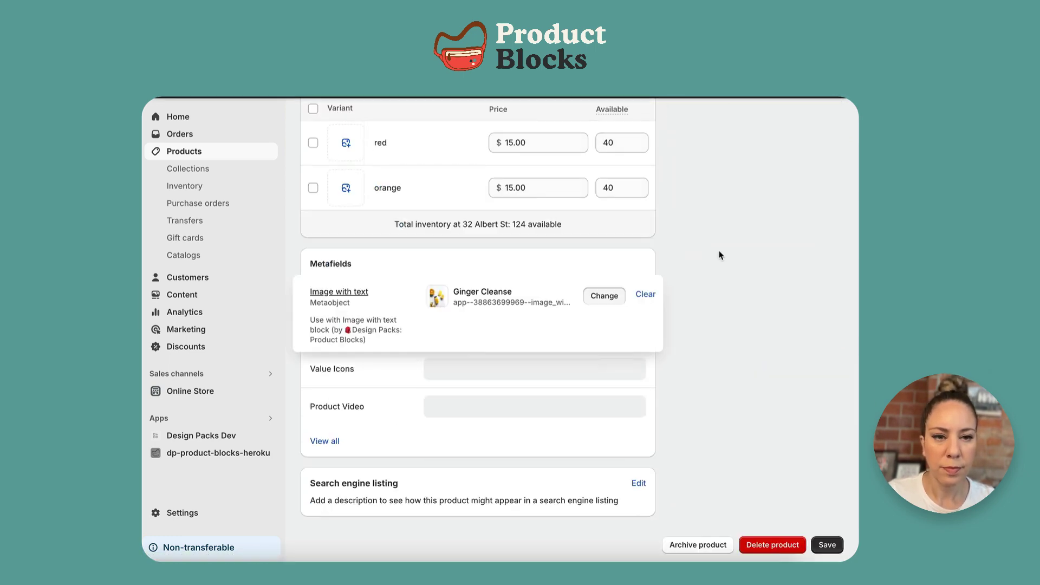
{"action": "left_click", "coordinate": [603, 259]}
{"action": "key", "text": "ctrl+s"}
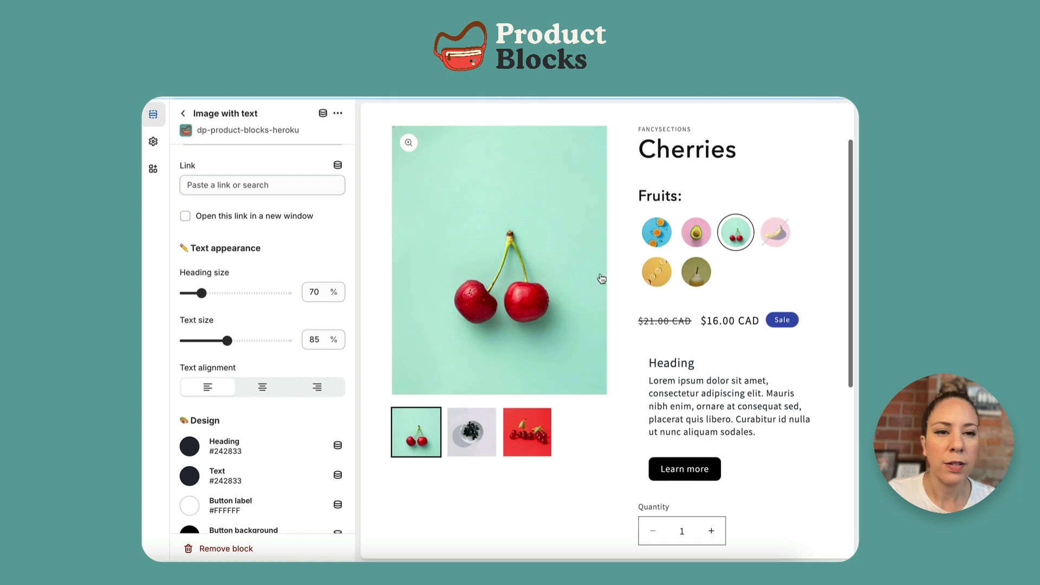
Preview the Oranges product in the theme editor and open the settings of the Image with text block named Heading
{"action": "left_click", "coordinate": [656, 231]}
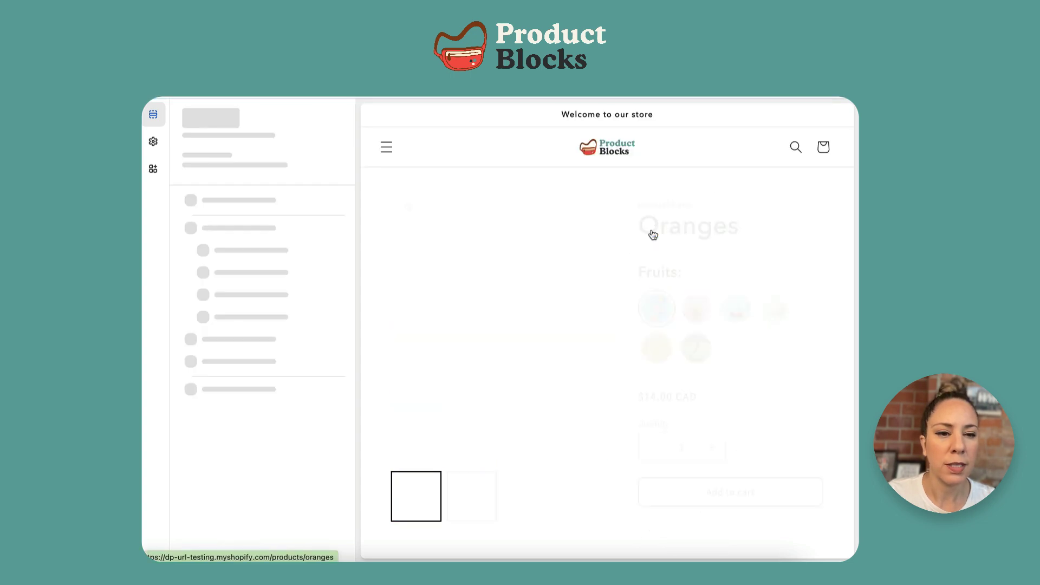
{"action": "scroll", "coordinate": [651, 240], "scroll_direction": "down", "scroll_amount": 2}
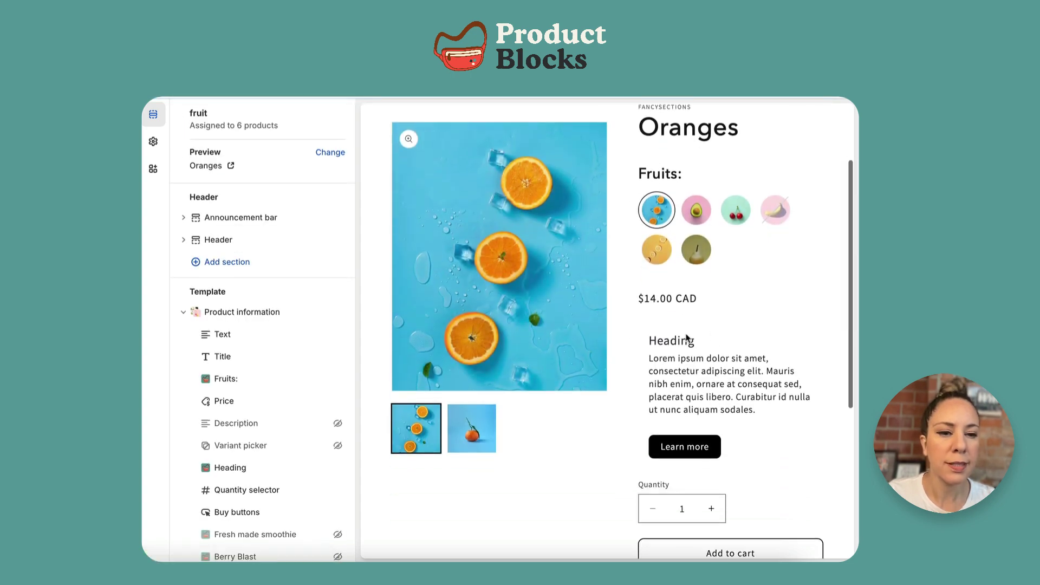
{"action": "left_click", "coordinate": [235, 467]}
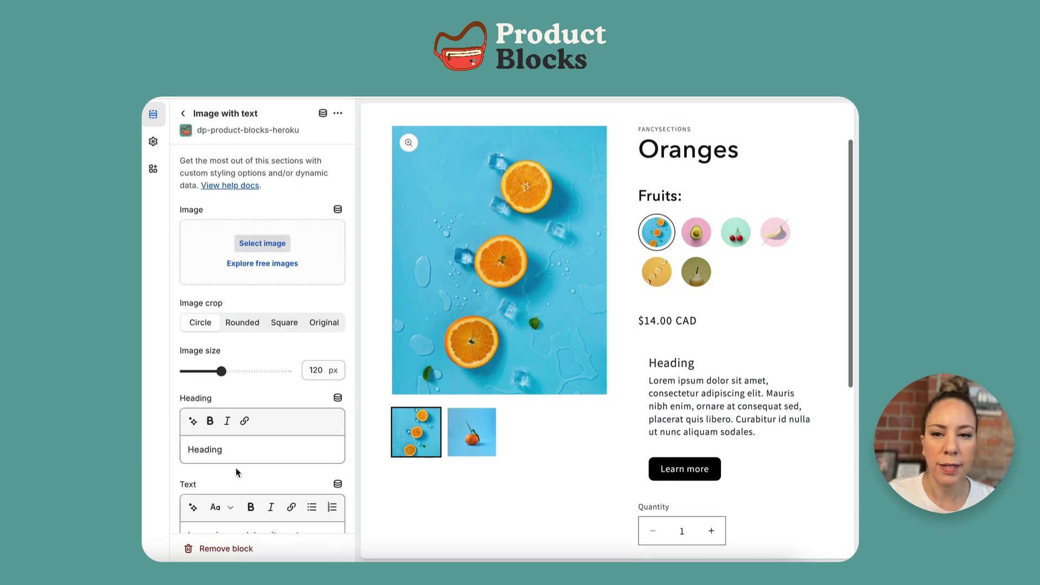
Connect the block's image to the Image field of the product's Image with text metafield
{"action": "left_click", "coordinate": [338, 210]}
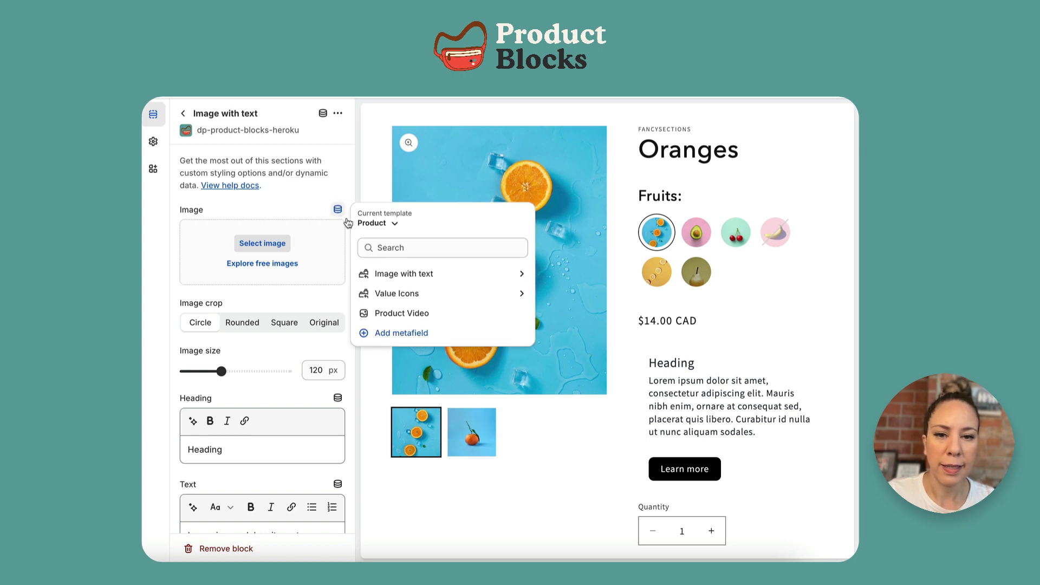
{"action": "left_click", "coordinate": [395, 227]}
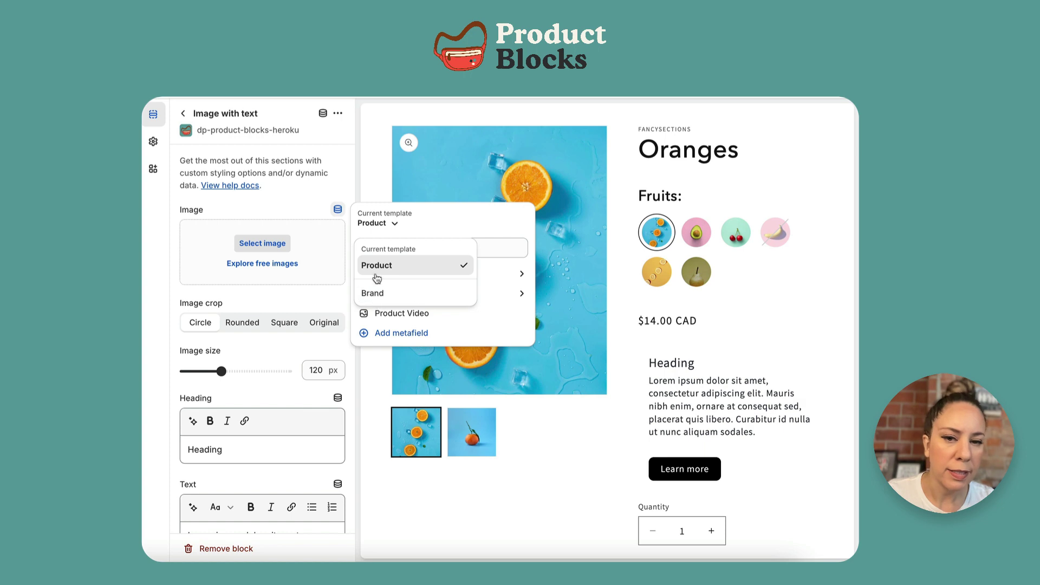
{"action": "left_click", "coordinate": [396, 227]}
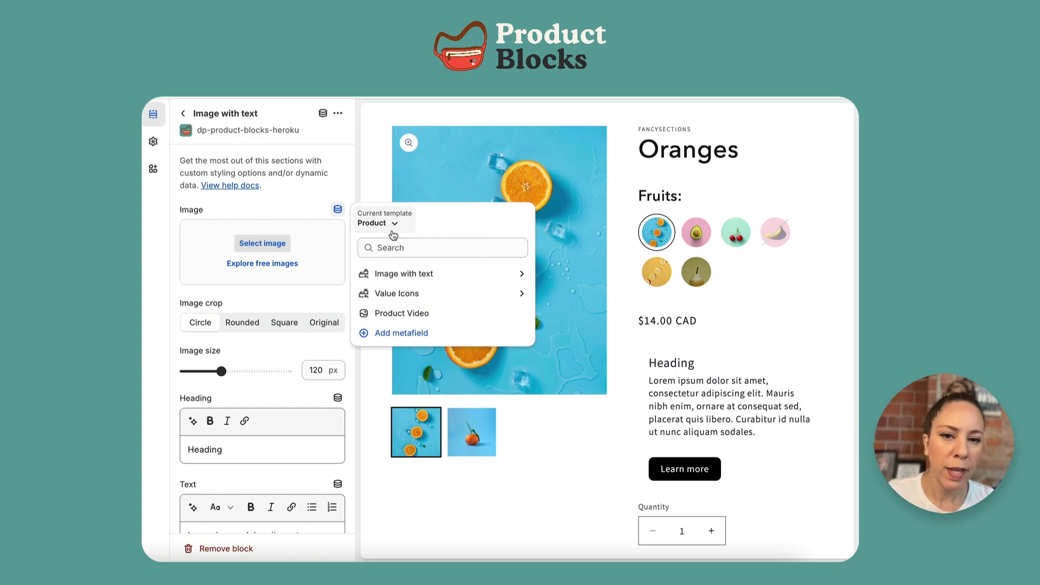
{"action": "left_click", "coordinate": [389, 278]}
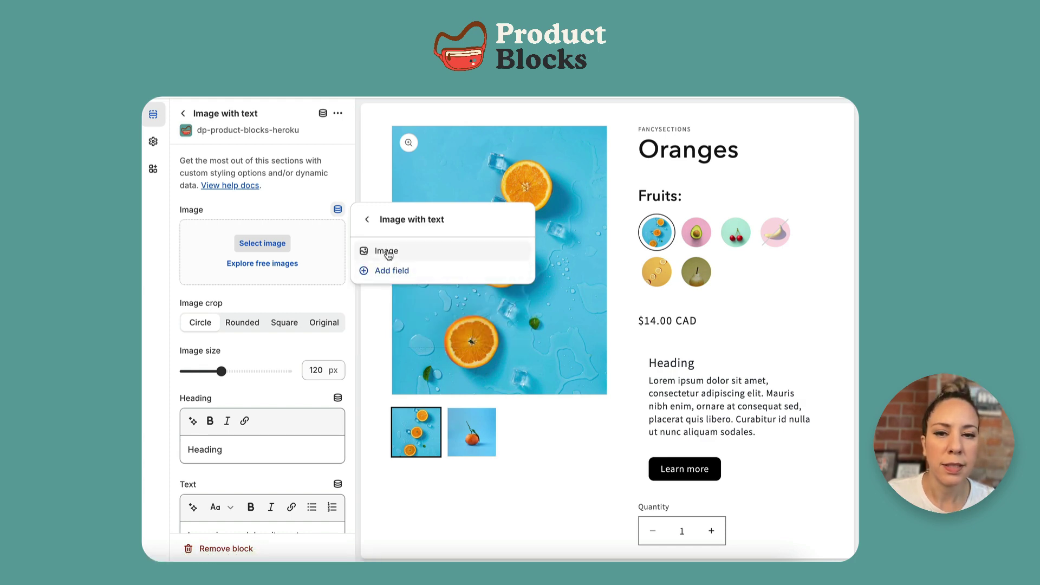
{"action": "left_click", "coordinate": [387, 252]}
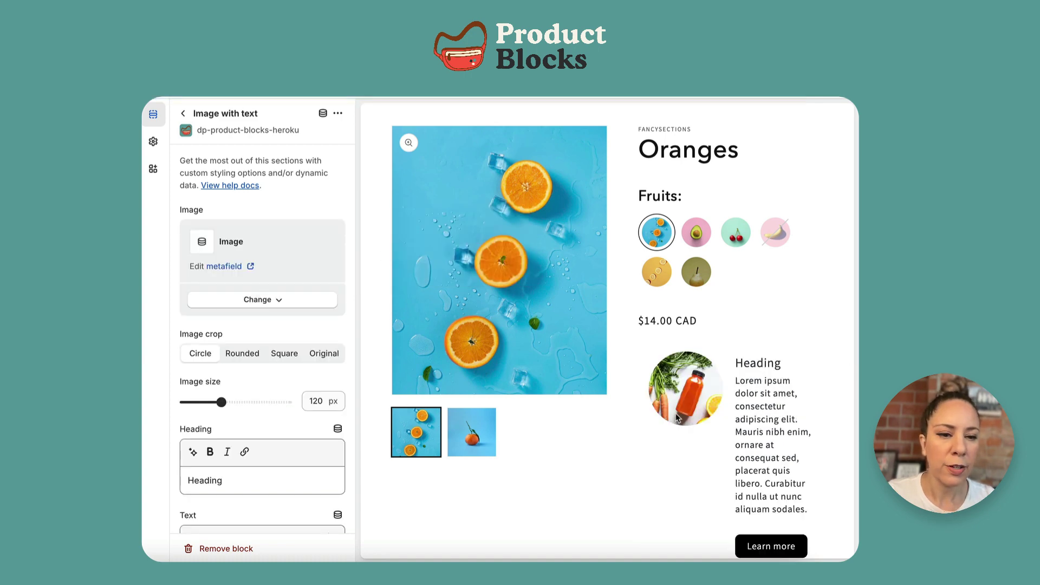
Clear the block's default heading and connect it to the Heading field of the Image with text metafield
{"action": "scroll", "coordinate": [292, 357], "scroll_direction": "down", "scroll_amount": 3}
{"action": "left_click_drag", "start_coordinate": [225, 364], "coordinate": [161, 368]}
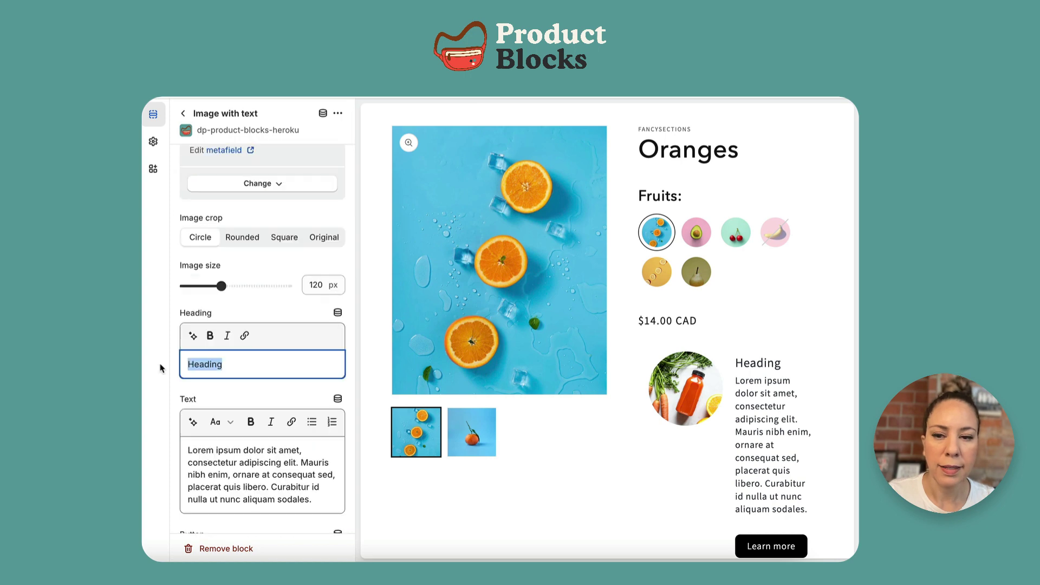
{"action": "key", "text": "BackSpace"}
{"action": "left_click", "coordinate": [338, 312]}
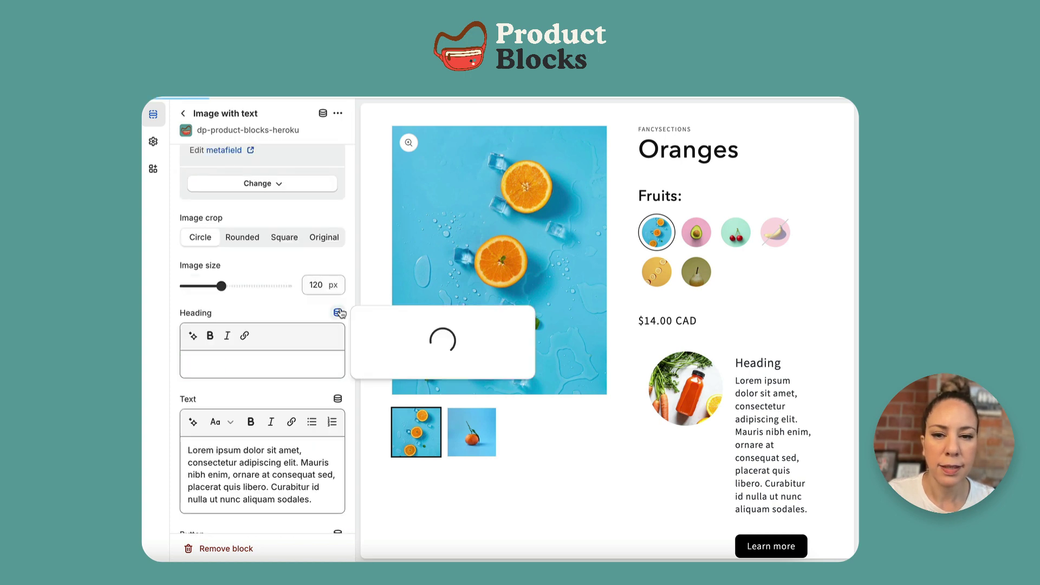
{"action": "left_click", "coordinate": [425, 416]}
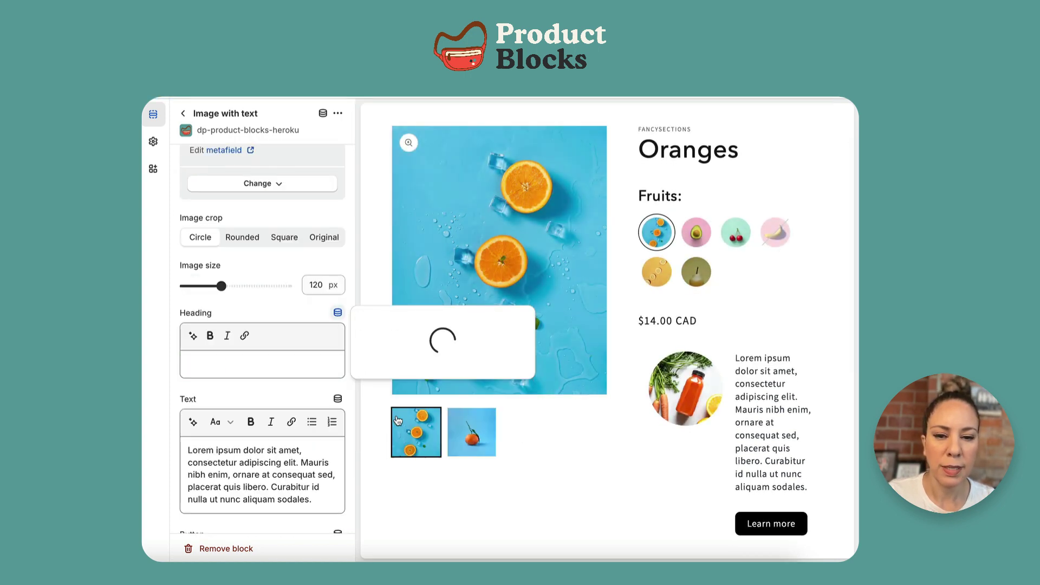
{"action": "left_click", "coordinate": [389, 394]}
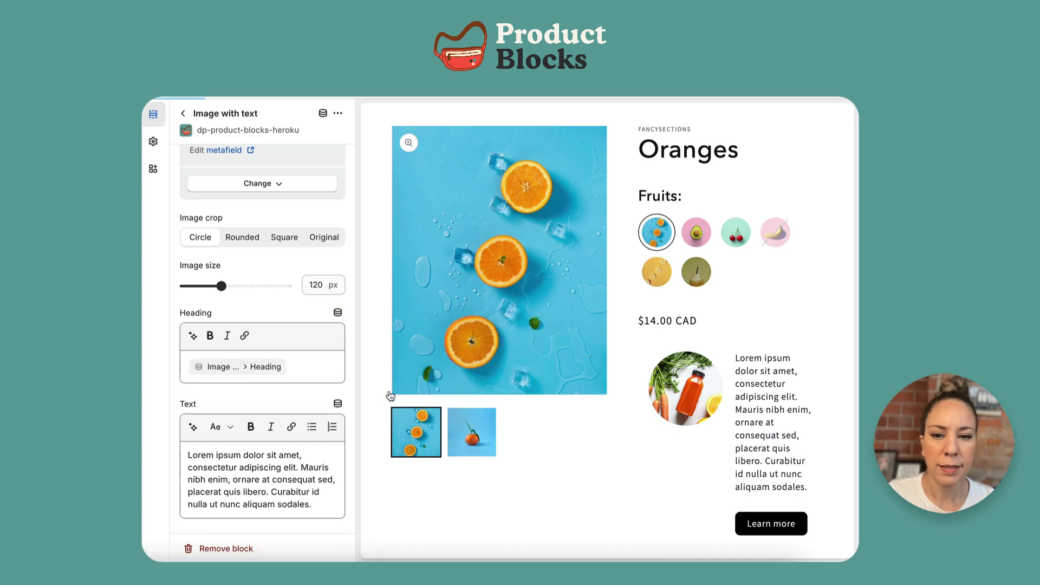
Remove the placeholder paragraph from the block's text and connect it to the Text field of the Image with text metafield
{"action": "scroll", "coordinate": [274, 410], "scroll_direction": "down", "scroll_amount": 3}
{"action": "left_click_drag", "start_coordinate": [336, 421], "coordinate": [176, 379]}
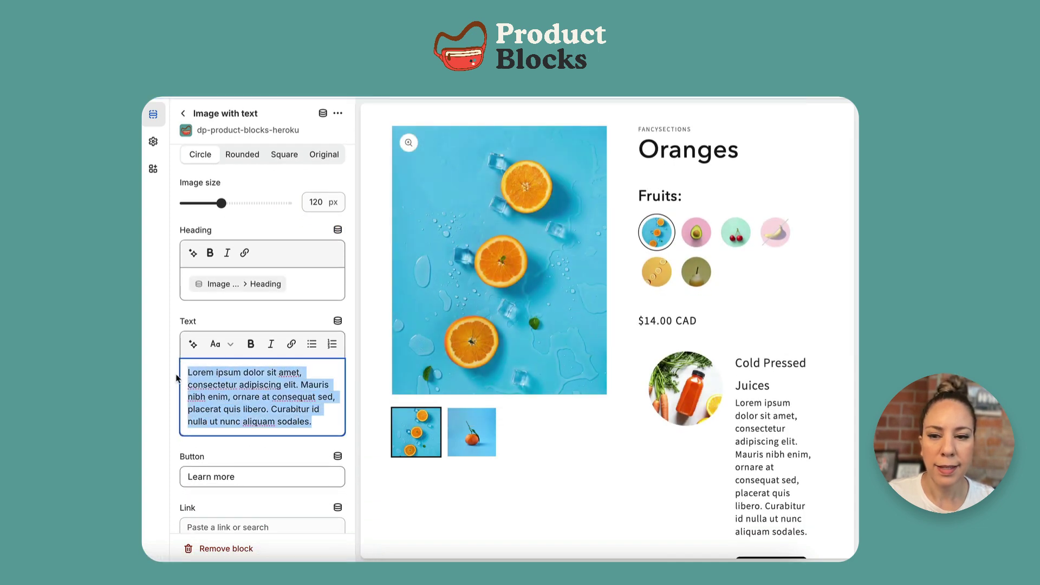
{"action": "key", "text": "BackSpace"}
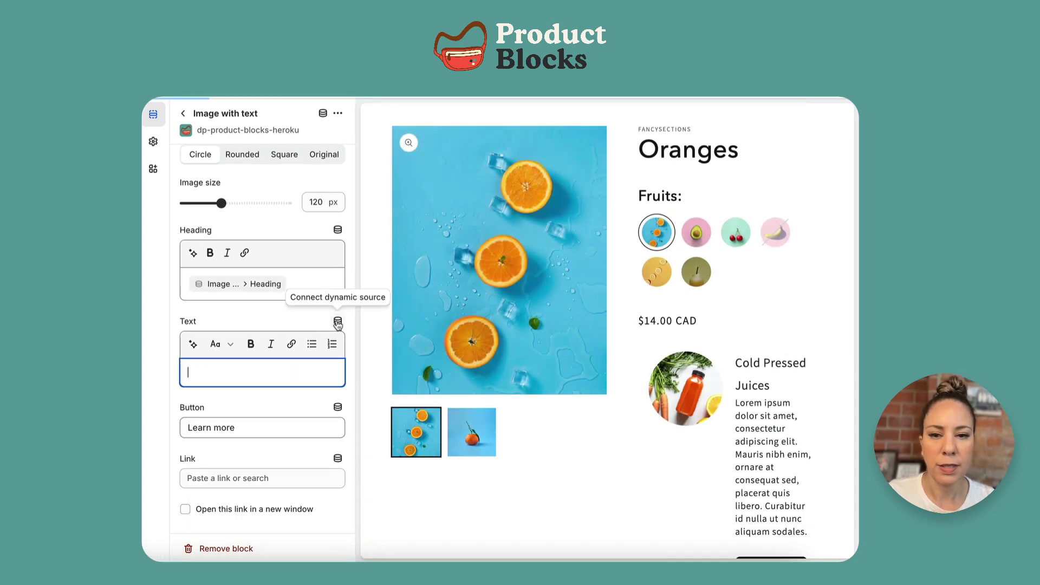
{"action": "left_click", "coordinate": [337, 322]}
{"action": "left_click", "coordinate": [388, 423]}
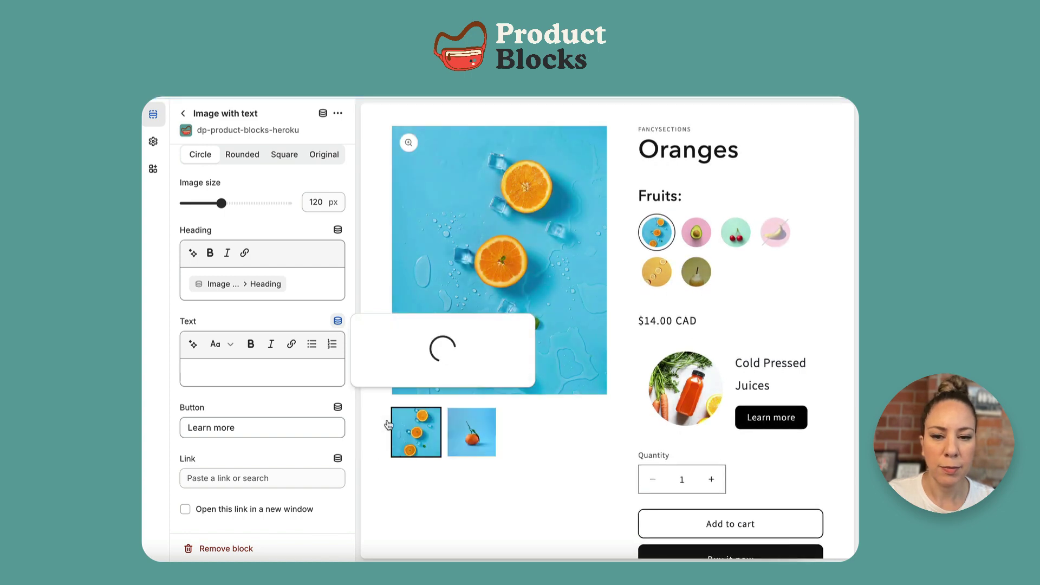
{"action": "left_click", "coordinate": [384, 402]}
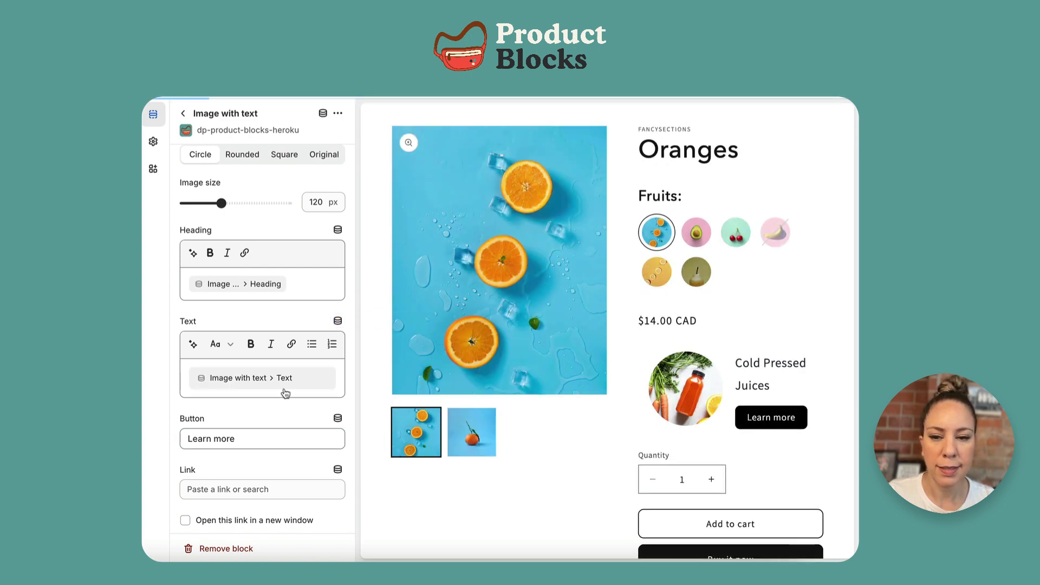
Clear the block's button text and connect it to the Button label field of the Image with text metafield
{"action": "scroll", "coordinate": [284, 392], "scroll_direction": "down", "scroll_amount": 2}
{"action": "left_click", "coordinate": [281, 372]}
{"action": "key", "text": "ctrl+a"}
{"action": "key", "text": "BackSpace"}
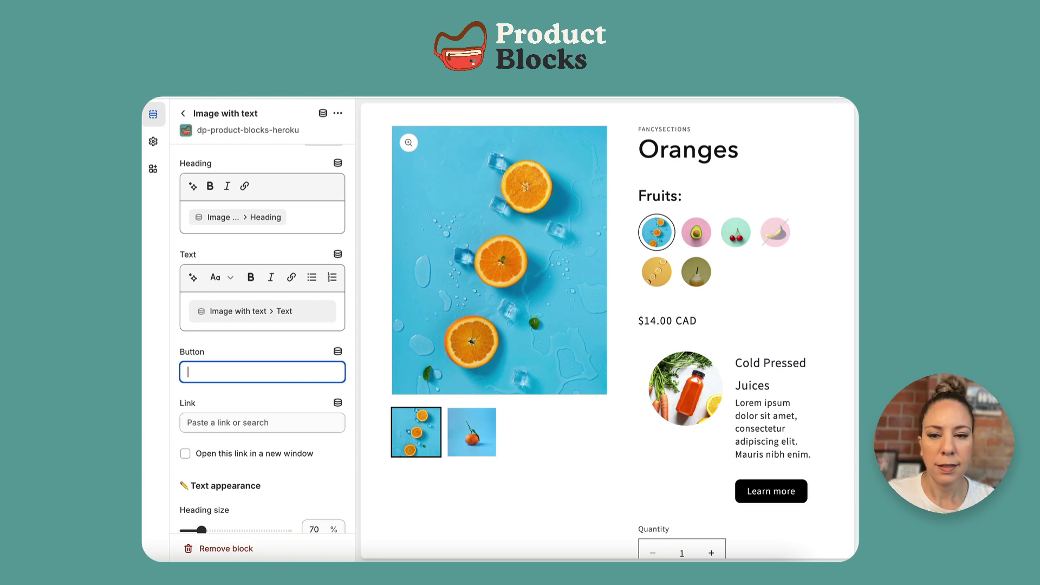
{"action": "left_click", "coordinate": [338, 352]}
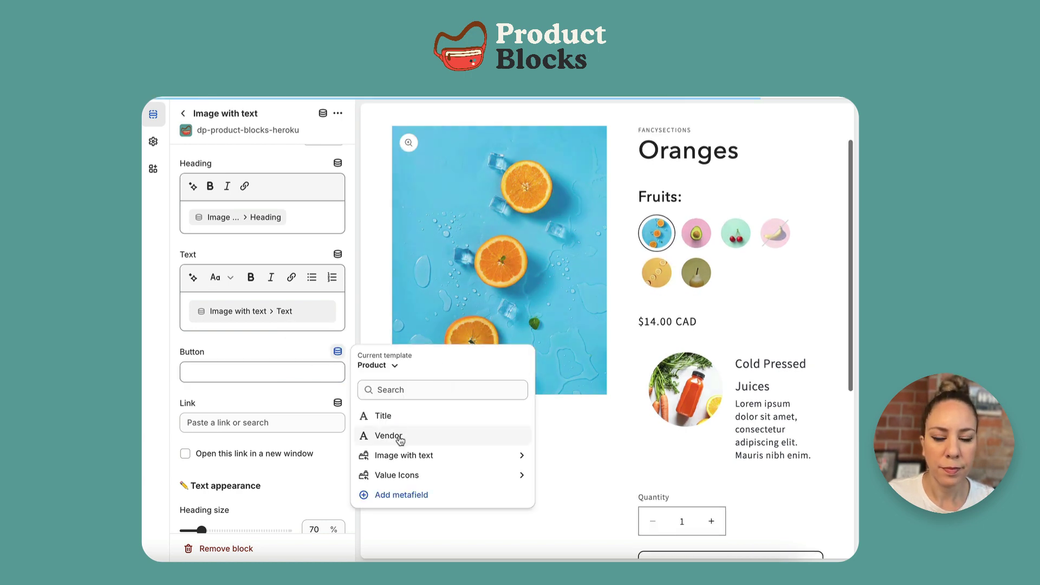
{"action": "left_click", "coordinate": [400, 456]}
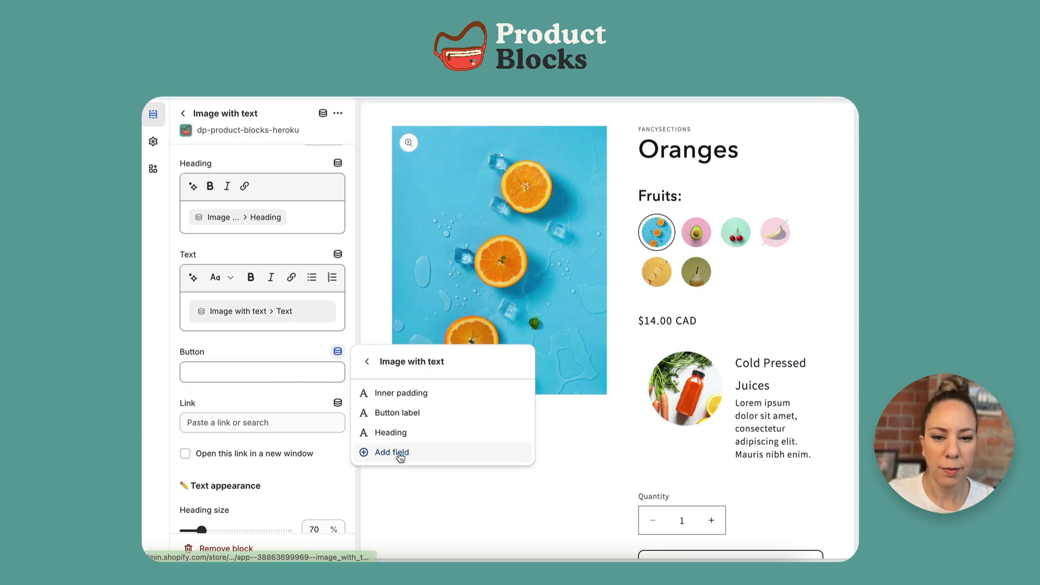
{"action": "left_click", "coordinate": [400, 411]}
Connect the block's link to the Button link field of the Image with text metafield
{"action": "scroll", "coordinate": [301, 415], "scroll_direction": "down", "scroll_amount": 2}
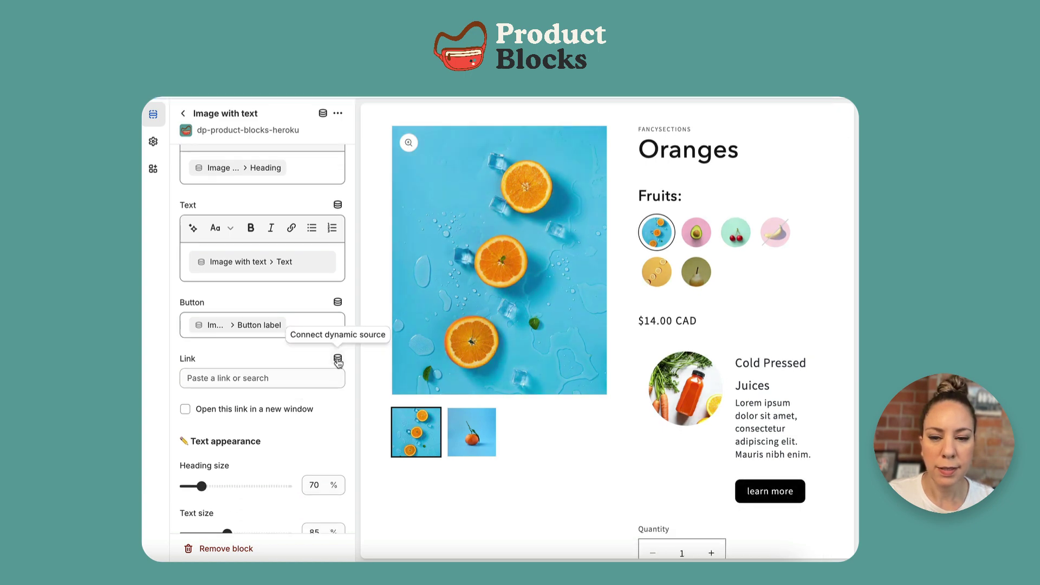
{"action": "left_click", "coordinate": [338, 360]}
{"action": "left_click", "coordinate": [401, 423]}
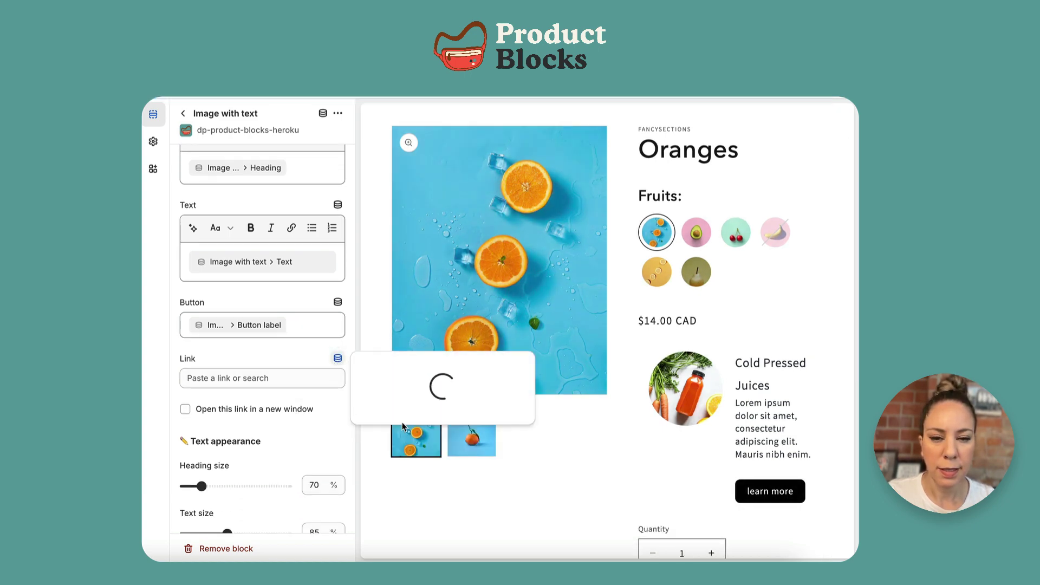
{"action": "left_click", "coordinate": [399, 401]}
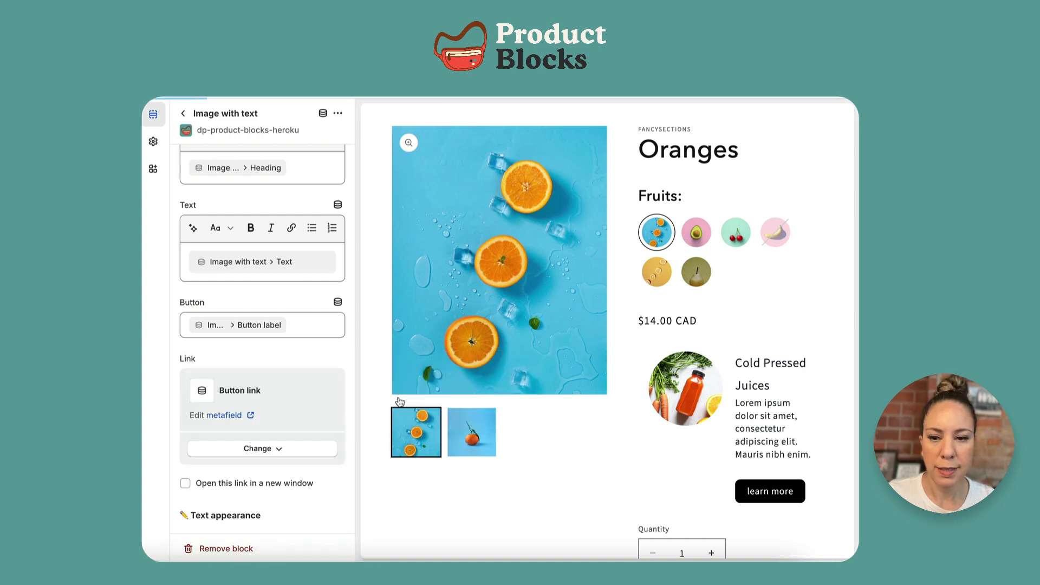
Connect the block's button background to the Button background color field of the Image with text metafield
{"action": "scroll", "coordinate": [288, 402], "scroll_direction": "down", "scroll_amount": 8}
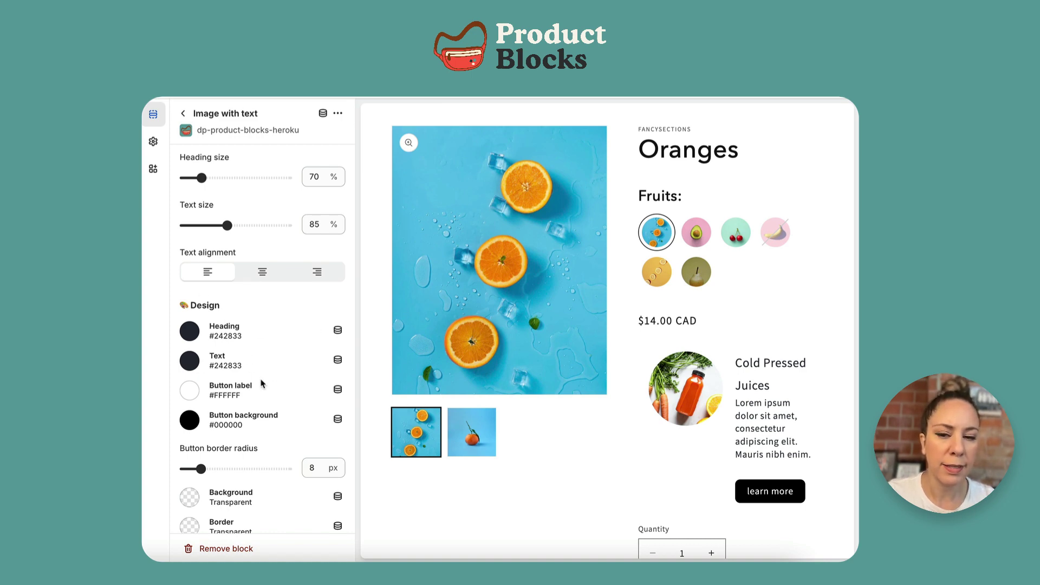
{"action": "scroll", "coordinate": [261, 384], "scroll_direction": "down", "scroll_amount": 2}
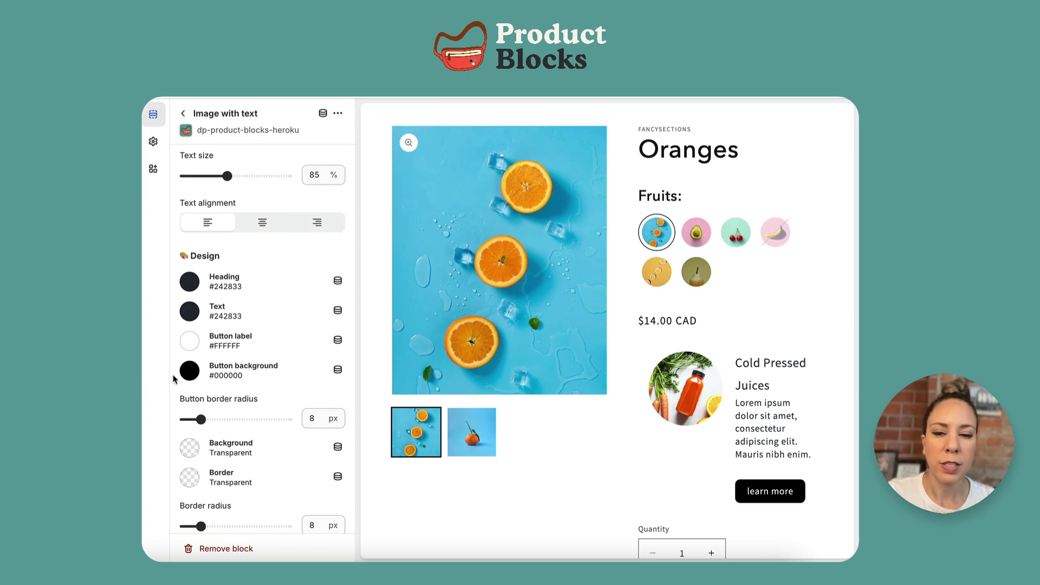
{"action": "left_click", "coordinate": [337, 371]}
{"action": "left_click", "coordinate": [401, 433]}
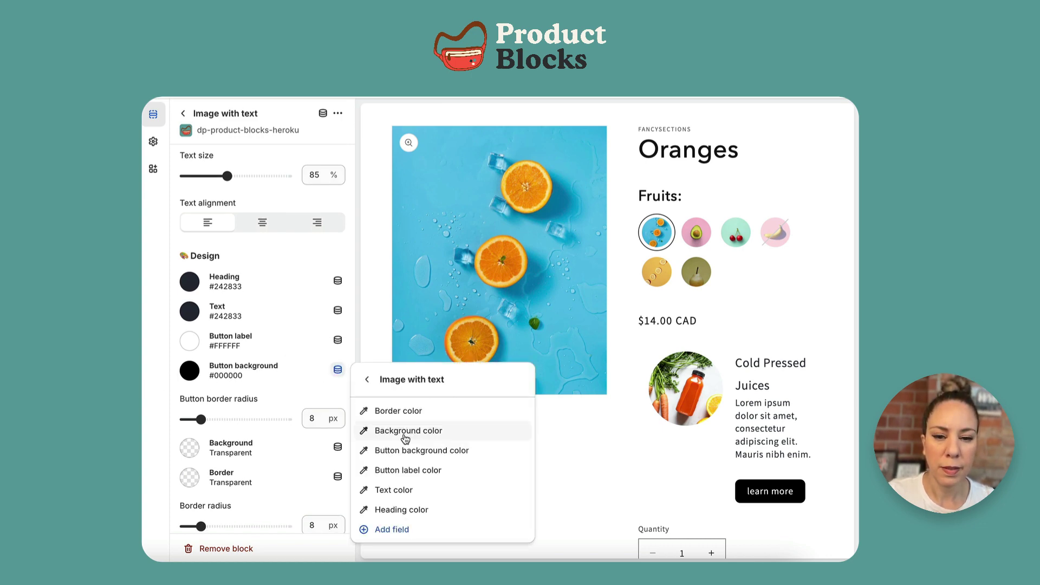
{"action": "left_click", "coordinate": [399, 452]}
{"action": "scroll", "coordinate": [272, 423], "scroll_direction": "down", "scroll_amount": 1}
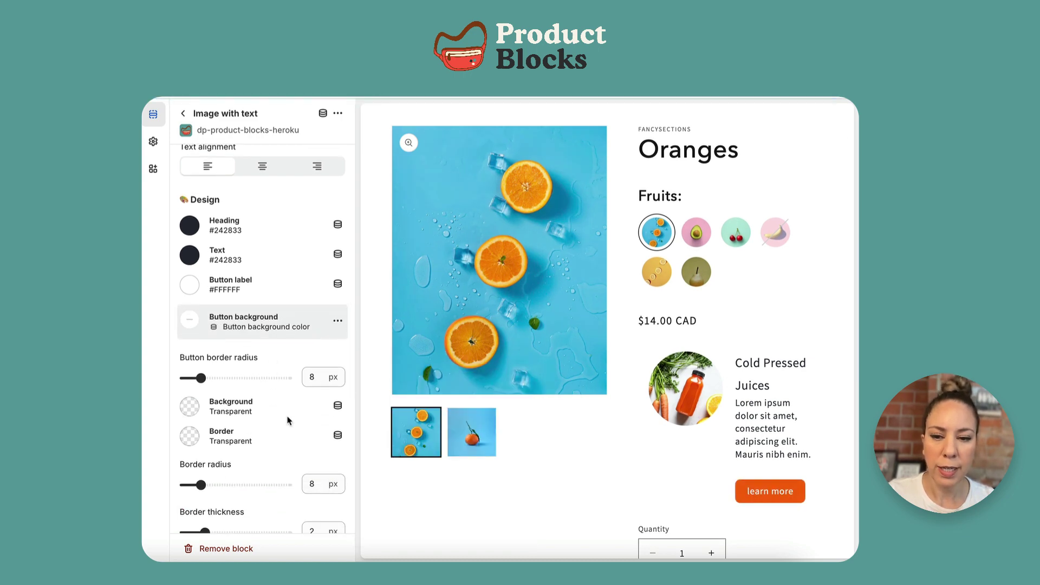
Connect the block's background to the Background color field of the Image with text metafield
{"action": "left_click", "coordinate": [338, 405]}
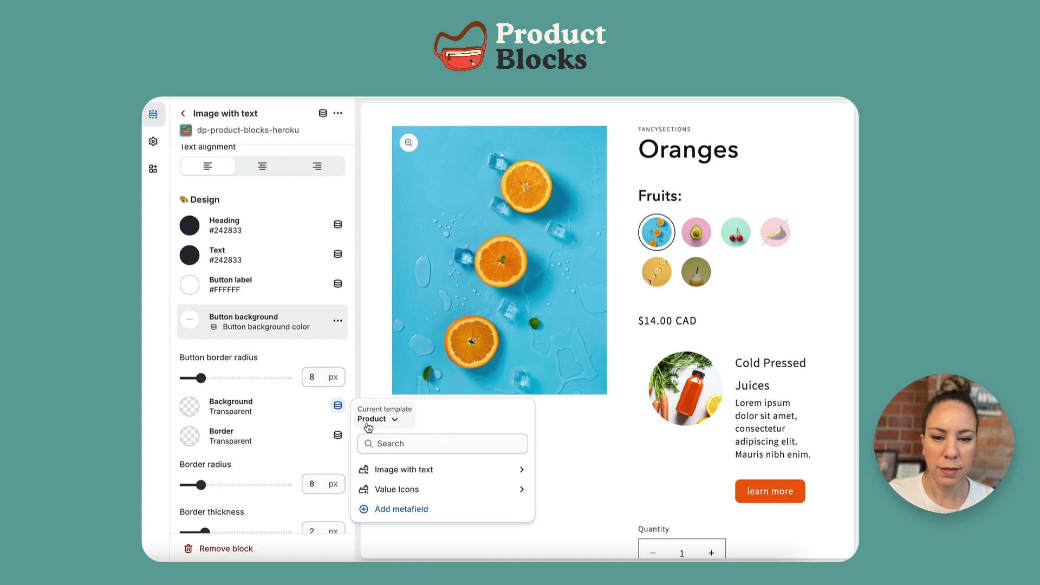
{"action": "left_click", "coordinate": [403, 469]}
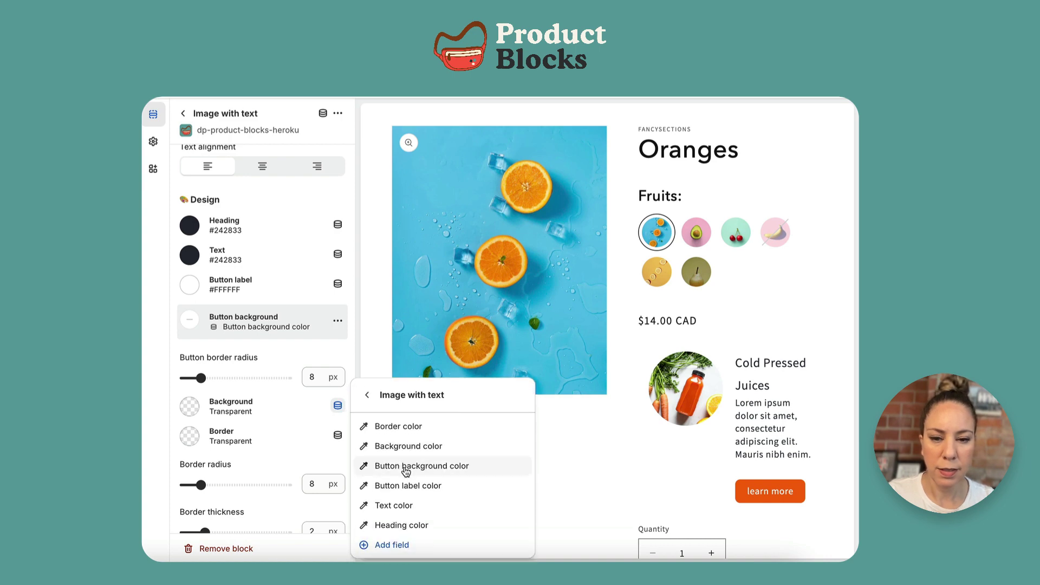
{"action": "left_click", "coordinate": [399, 447]}
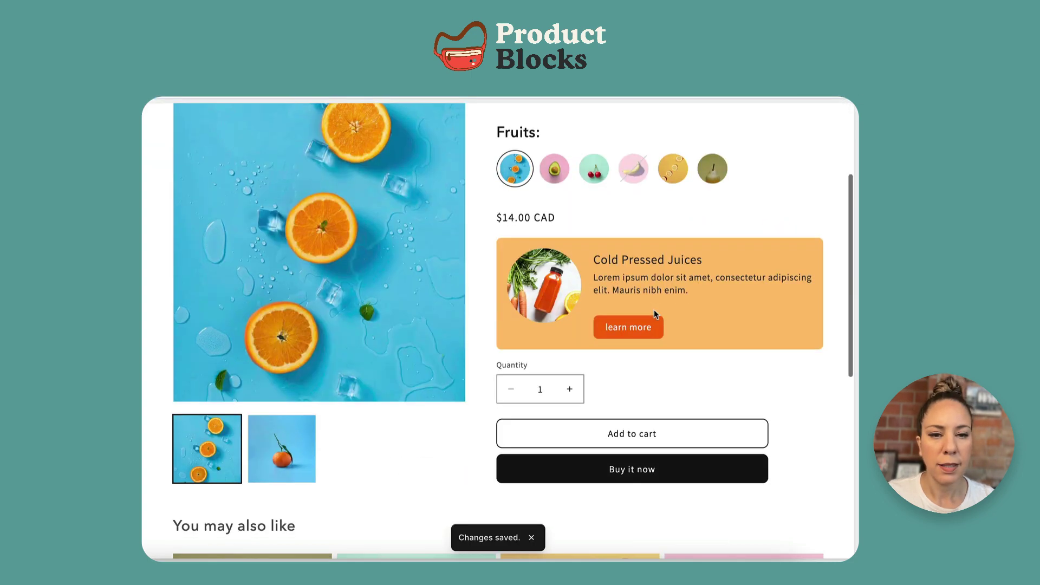
Examine the Image with text block on the Oranges, Avocado, Cherries, Pears and Orange Slices storefront pages through the Fruits swatches
{"action": "scroll", "coordinate": [654, 310], "scroll_direction": "up", "scroll_amount": 3}
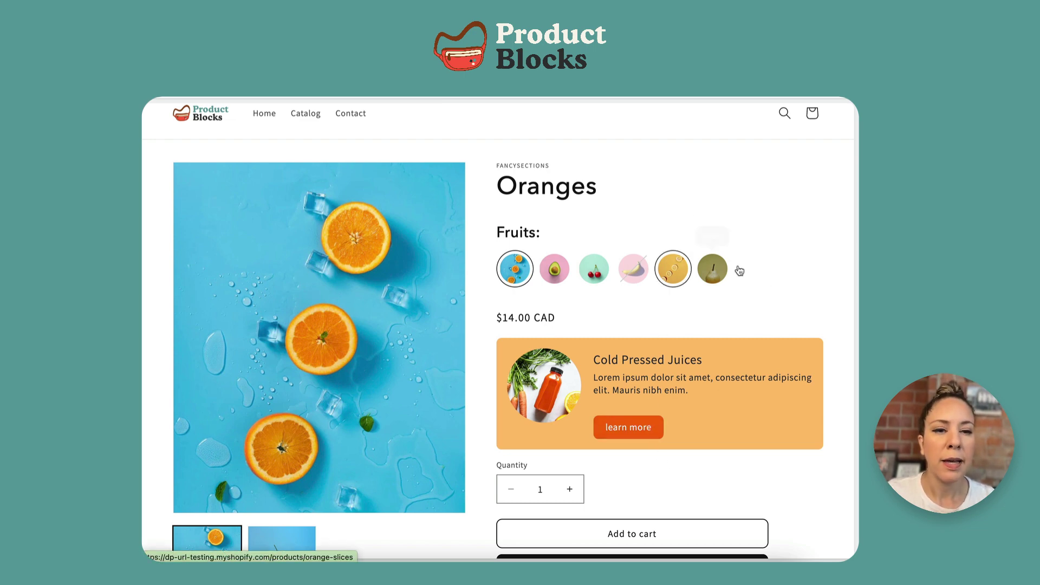
{"action": "left_click", "coordinate": [553, 272]}
{"action": "scroll", "coordinate": [588, 393], "scroll_direction": "down", "scroll_amount": 2}
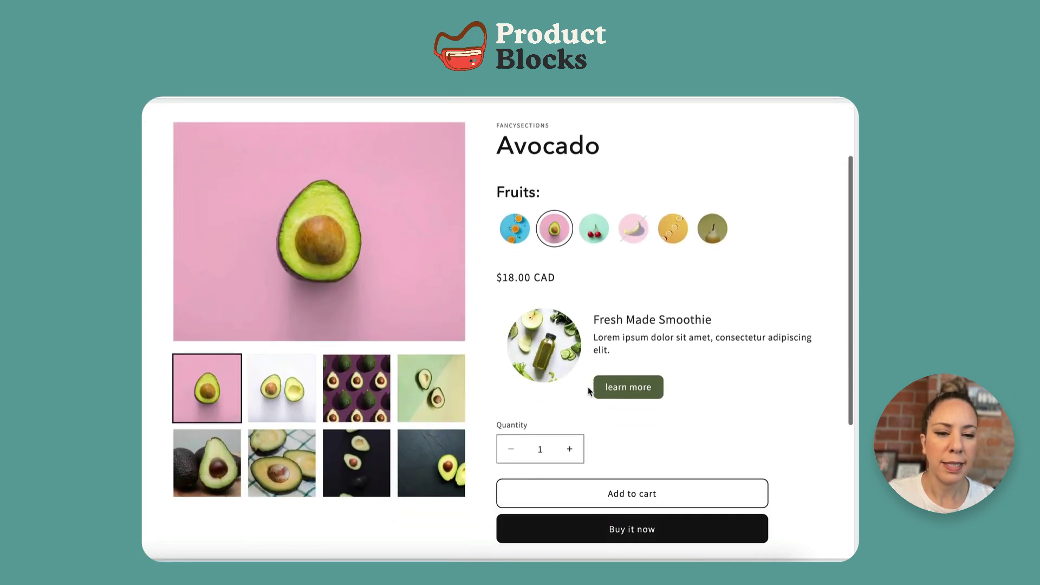
{"action": "scroll", "coordinate": [589, 391], "scroll_direction": "up", "scroll_amount": 1}
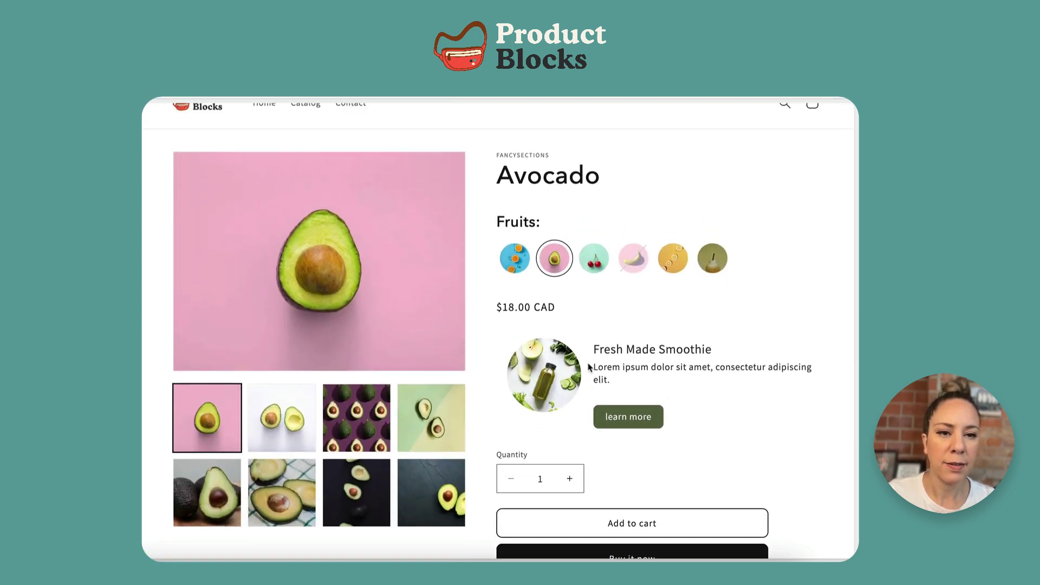
{"action": "left_click", "coordinate": [594, 259]}
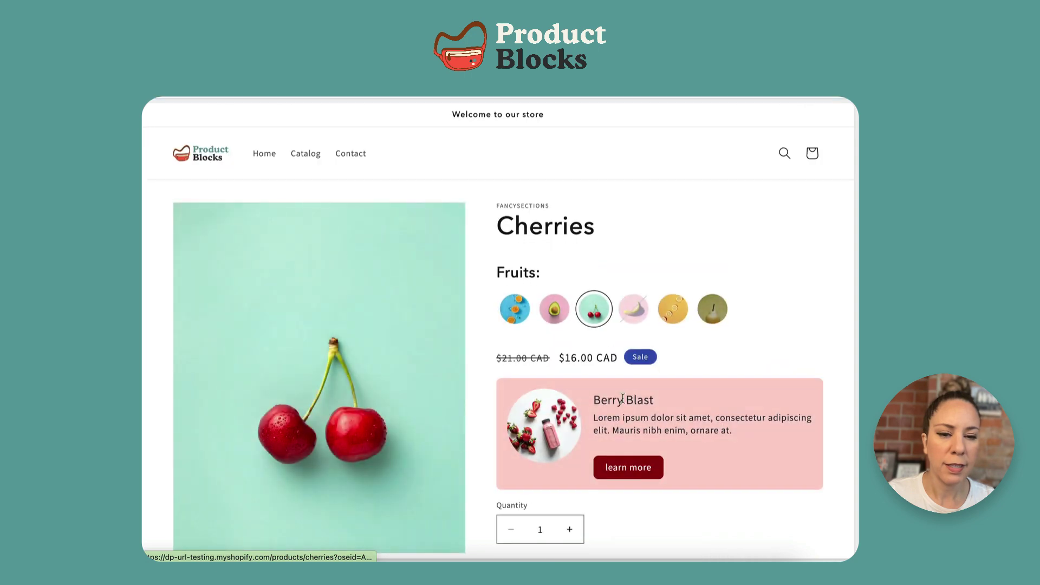
{"action": "scroll", "coordinate": [621, 396], "scroll_direction": "down", "scroll_amount": 3}
{"action": "scroll", "coordinate": [623, 399], "scroll_direction": "up", "scroll_amount": 1}
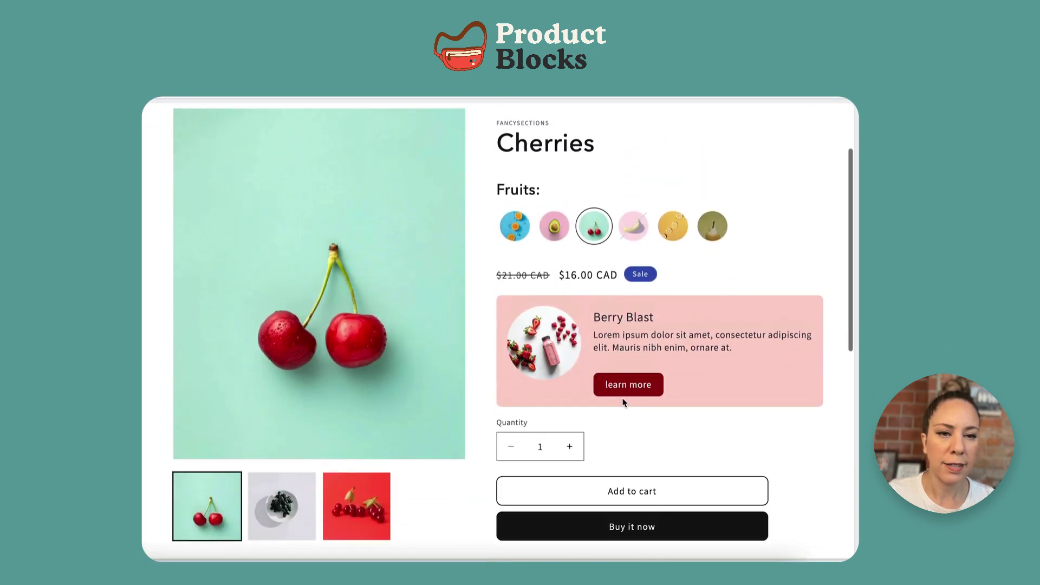
{"action": "left_click", "coordinate": [708, 232]}
{"action": "scroll", "coordinate": [735, 379], "scroll_direction": "down", "scroll_amount": 2}
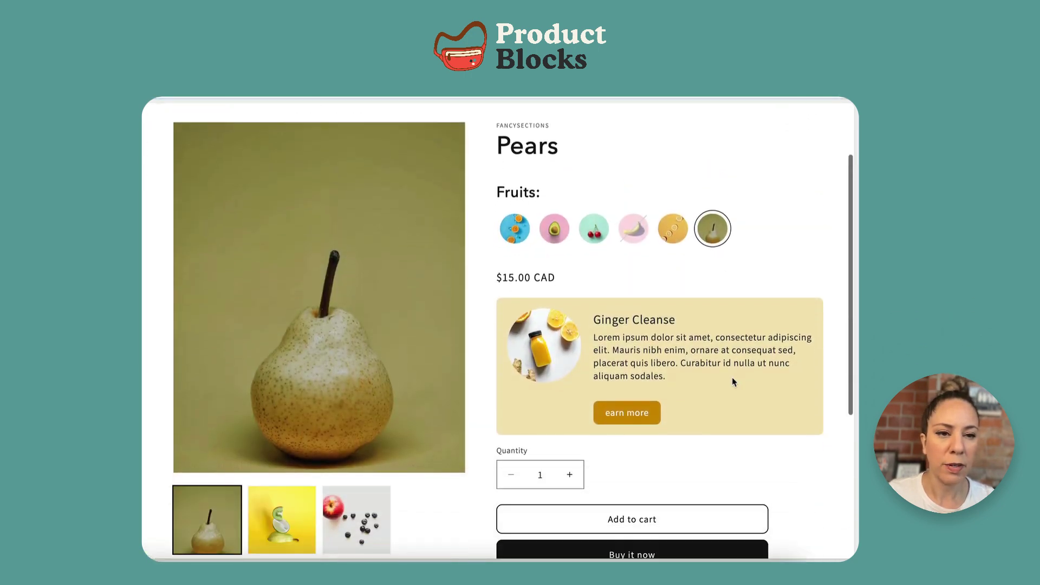
{"action": "left_click", "coordinate": [672, 228]}
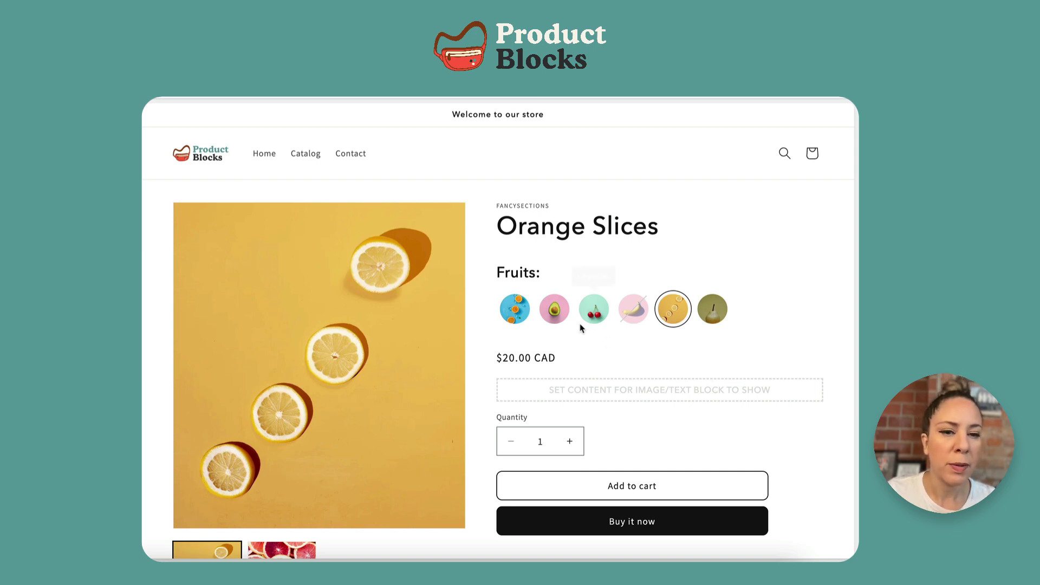
{"action": "left_click", "coordinate": [555, 310]}
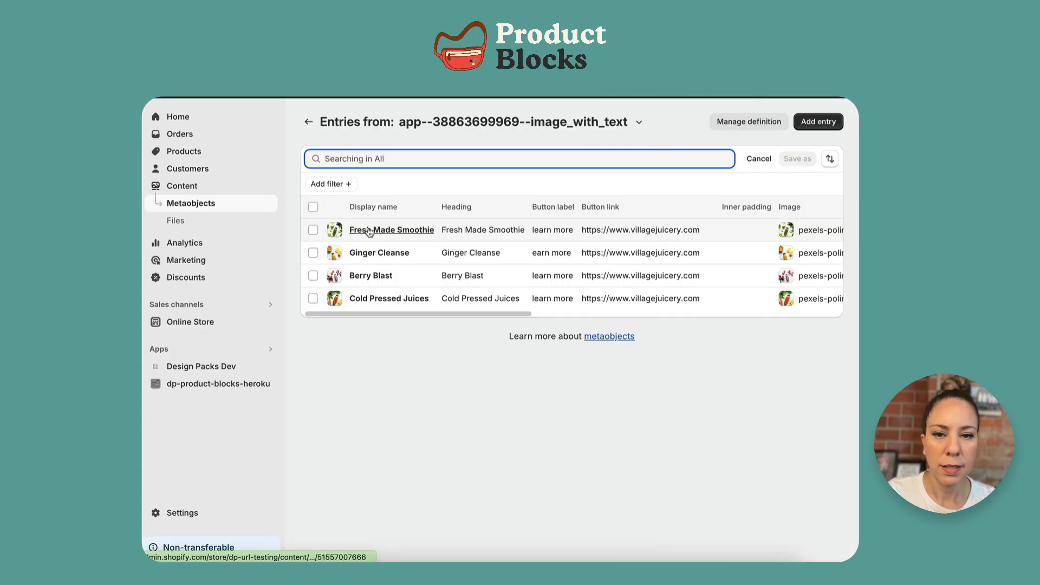
In the Fresh Made Smoothie metaobject entry, copy the border color value and clear it from that field
{"action": "left_click", "coordinate": [369, 227]}
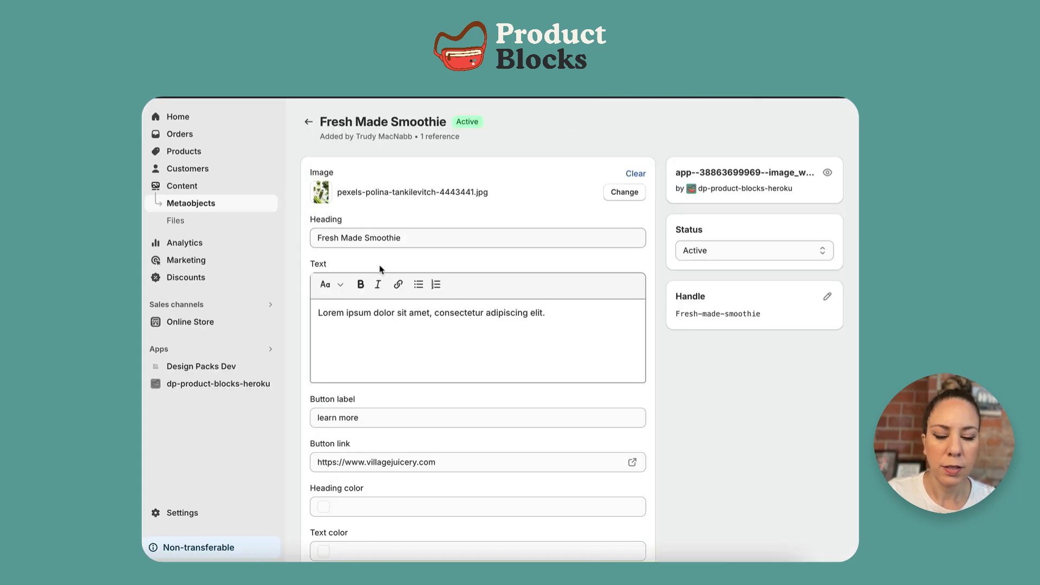
{"action": "scroll", "coordinate": [430, 330], "scroll_direction": "down", "scroll_amount": 7}
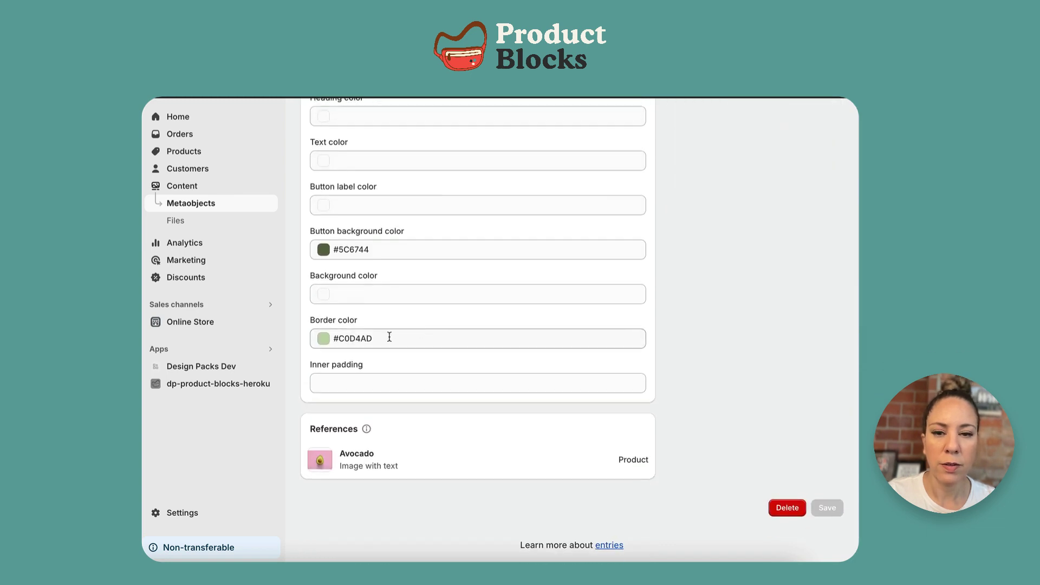
{"action": "left_click", "coordinate": [390, 337]}
{"action": "left_click_drag", "start_coordinate": [388, 338], "coordinate": [334, 339]}
{"action": "key", "text": "ctrl+c"}
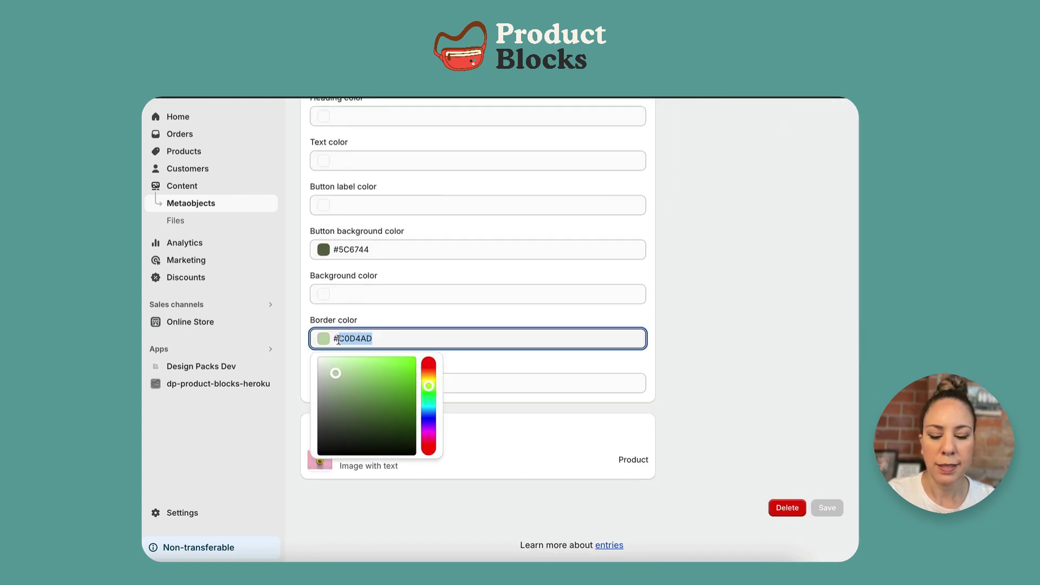
{"action": "key", "text": "BackSpace"}
{"action": "key", "text": "BackSpace"}
Set the Fresh Made Smoothie entry's background color to #C0D4AD and save the entry
{"action": "left_click", "coordinate": [354, 293]}
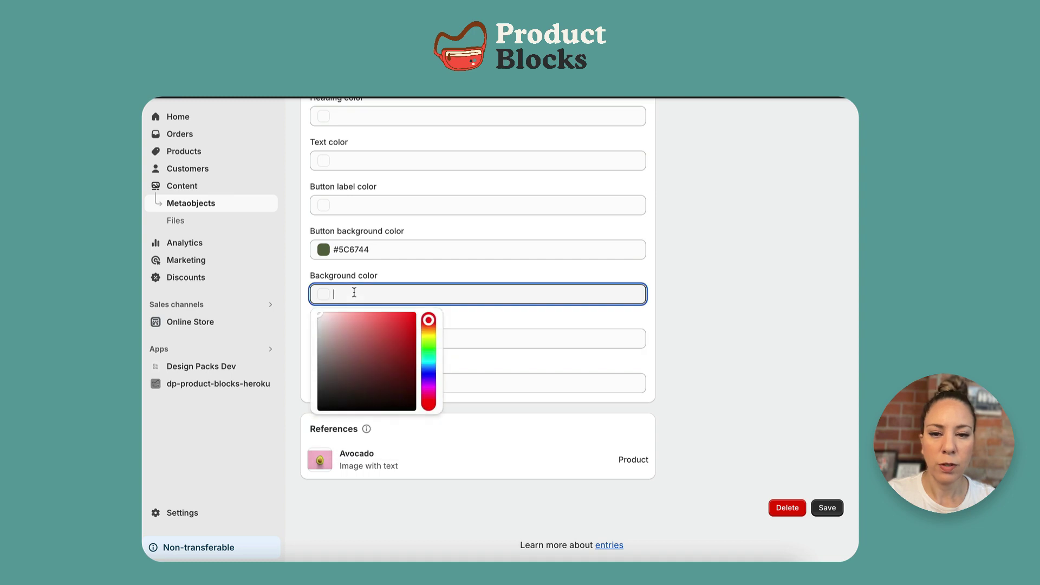
{"action": "key", "text": "ctrl+v"}
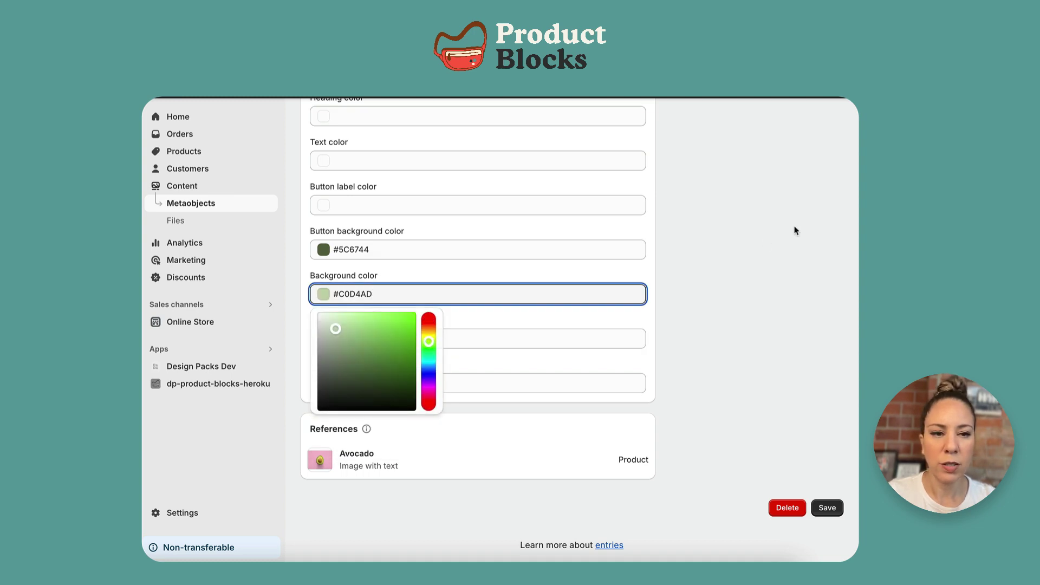
{"action": "left_click", "coordinate": [782, 236]}
{"action": "left_click", "coordinate": [827, 507]}
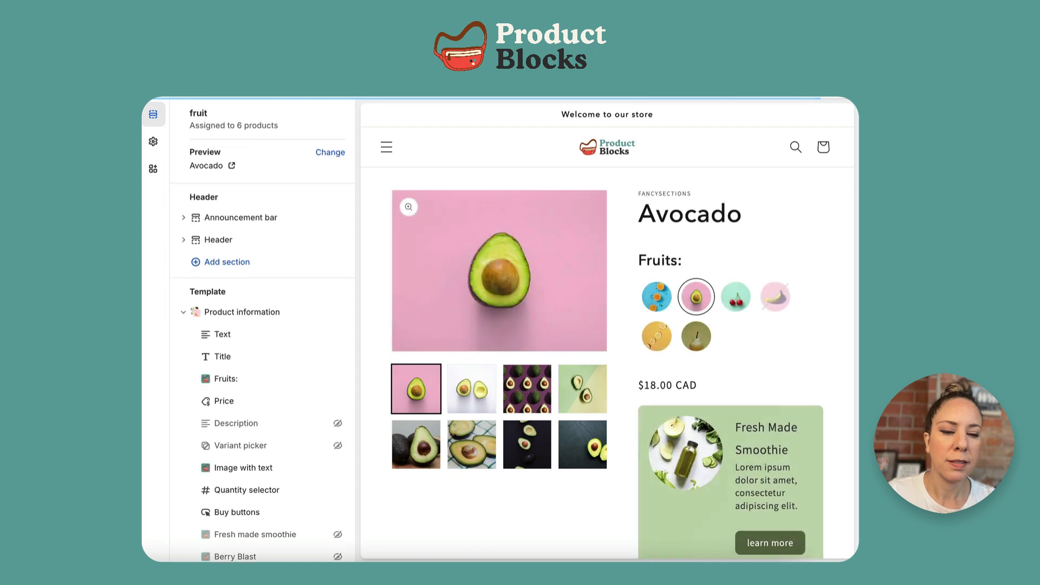
Check the block's green background on the Avocado page and compare it with the Oranges and Orange Slices pages
{"action": "scroll", "coordinate": [580, 358], "scroll_direction": "down", "scroll_amount": 2}
{"action": "scroll", "coordinate": [580, 356], "scroll_direction": "down", "scroll_amount": 2}
{"action": "scroll", "coordinate": [580, 357], "scroll_direction": "up", "scroll_amount": 2}
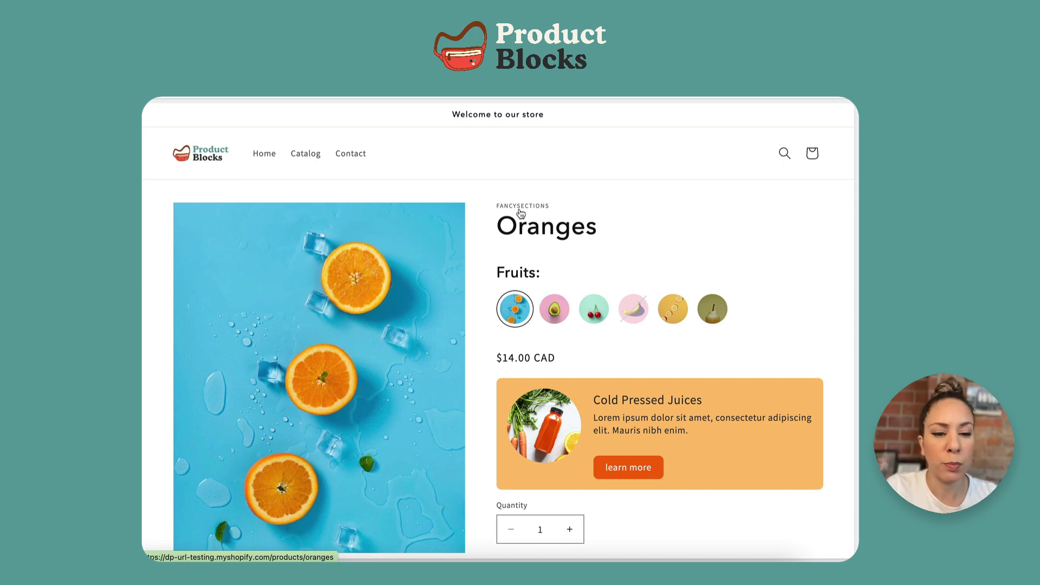
{"action": "left_click", "coordinate": [675, 310]}
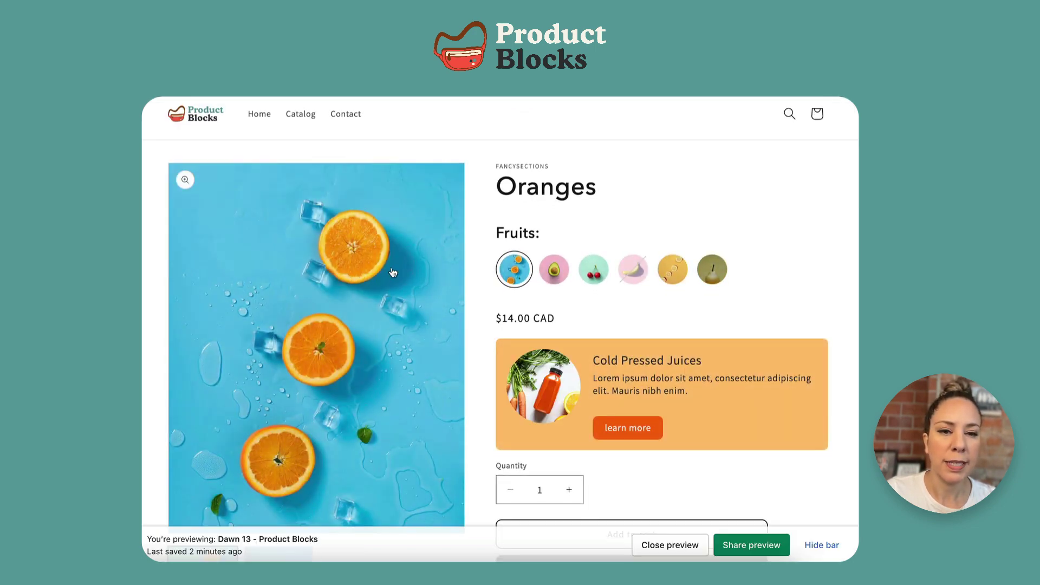
{"action": "left_click", "coordinate": [553, 272]}
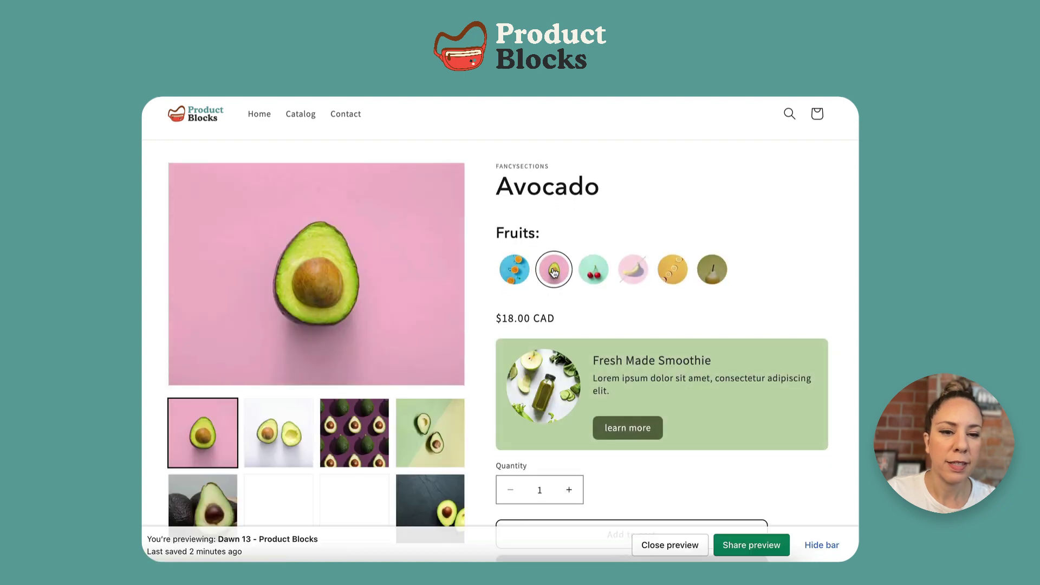
{"action": "left_click", "coordinate": [670, 277]}
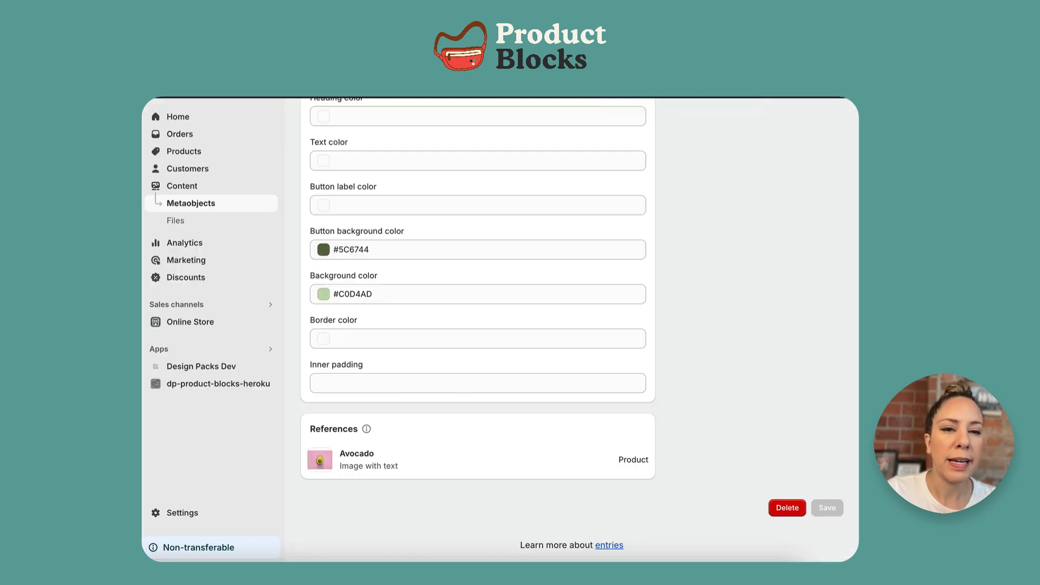
Open the Orange Slices product and assign the Cold Pressed Juices entry to its Image with text metafield
{"action": "scroll", "coordinate": [515, 204], "scroll_direction": "up", "scroll_amount": 10}
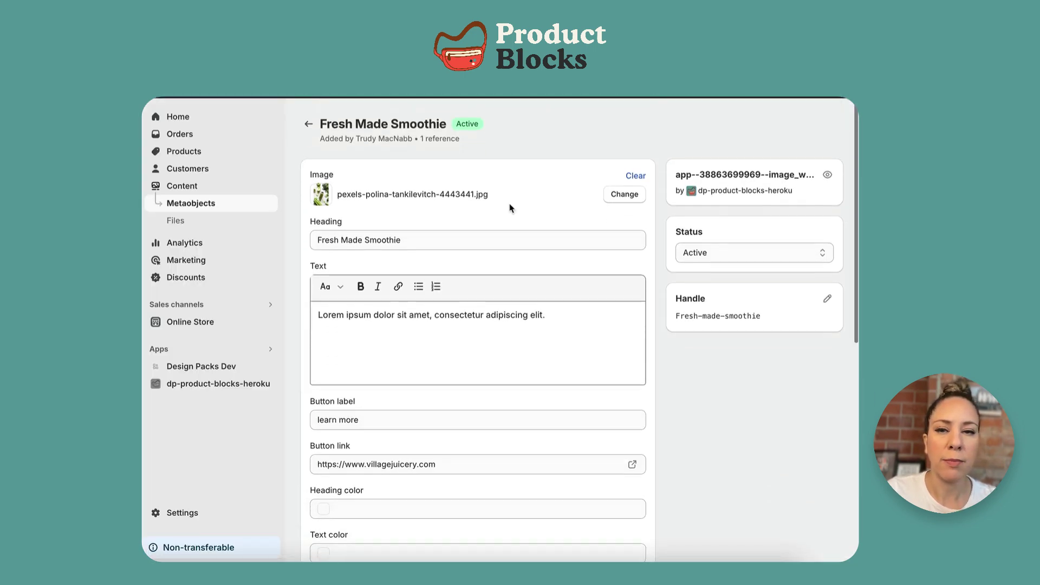
{"action": "left_click", "coordinate": [192, 156]}
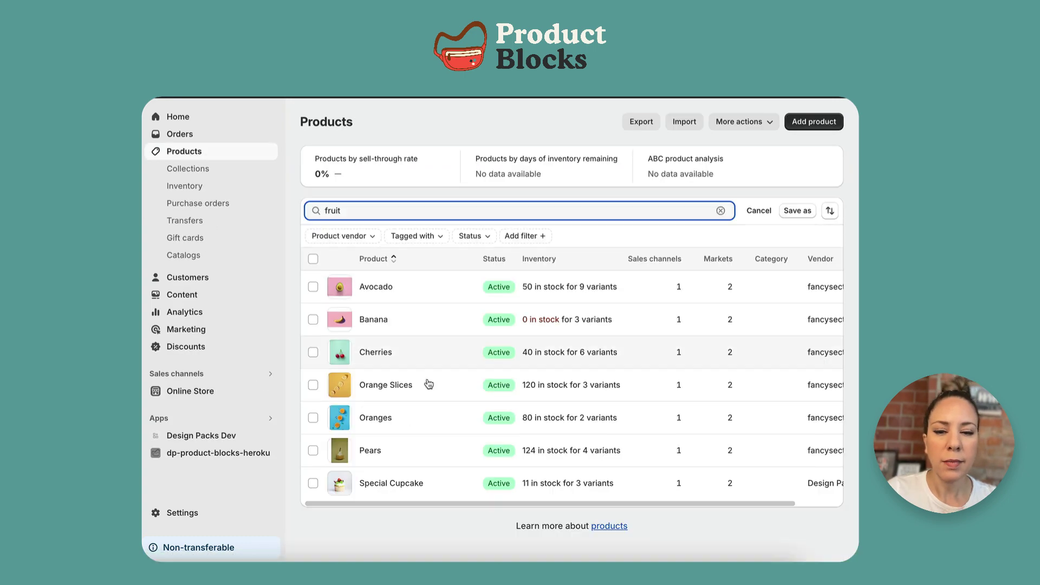
{"action": "left_click", "coordinate": [381, 385]}
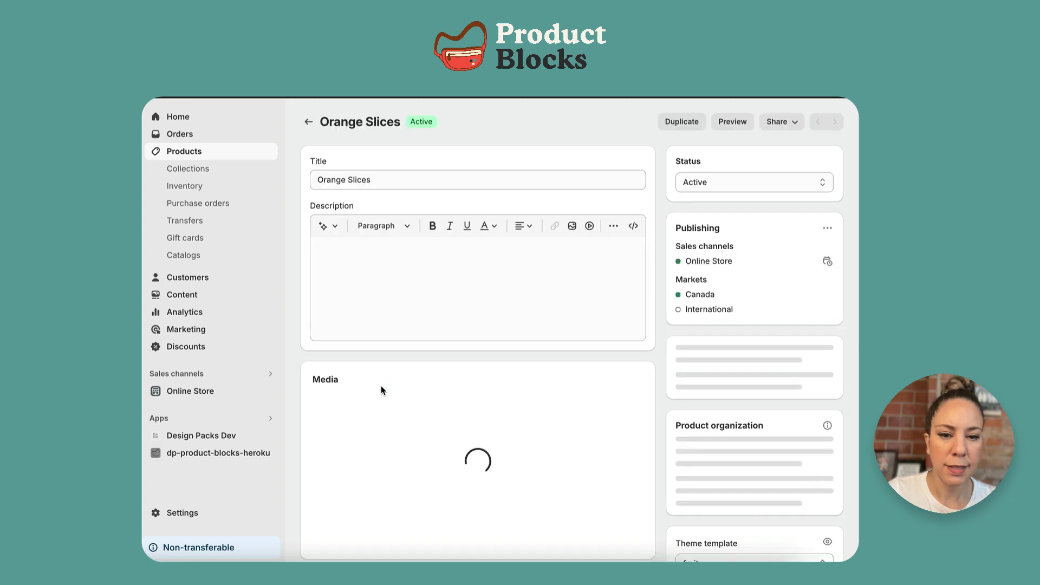
{"action": "scroll", "coordinate": [382, 389], "scroll_direction": "down", "scroll_amount": 1}
{"action": "scroll", "coordinate": [382, 390], "scroll_direction": "down", "scroll_amount": 9}
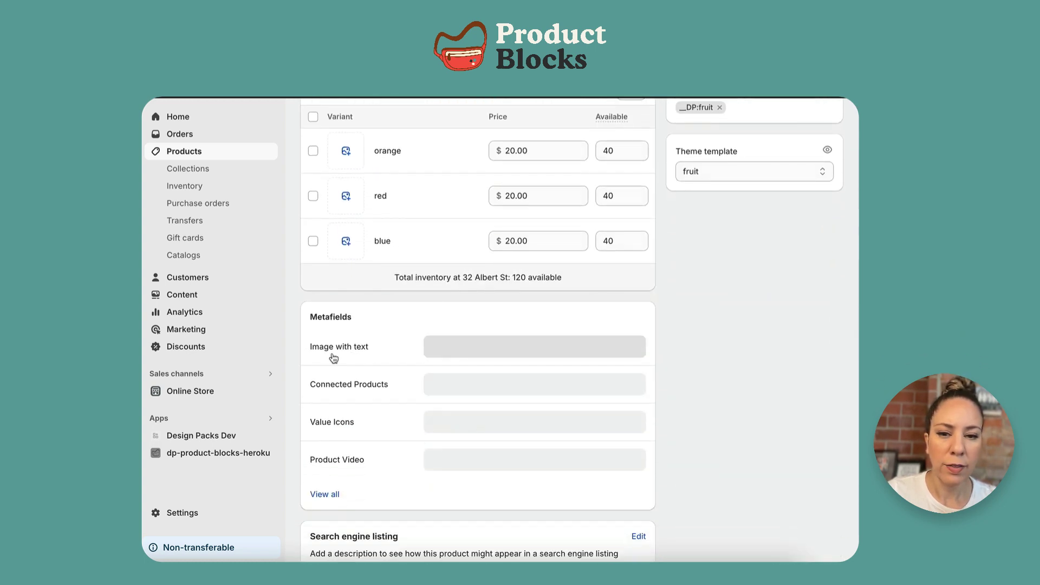
{"action": "left_click", "coordinate": [447, 348]}
{"action": "left_click", "coordinate": [448, 345]}
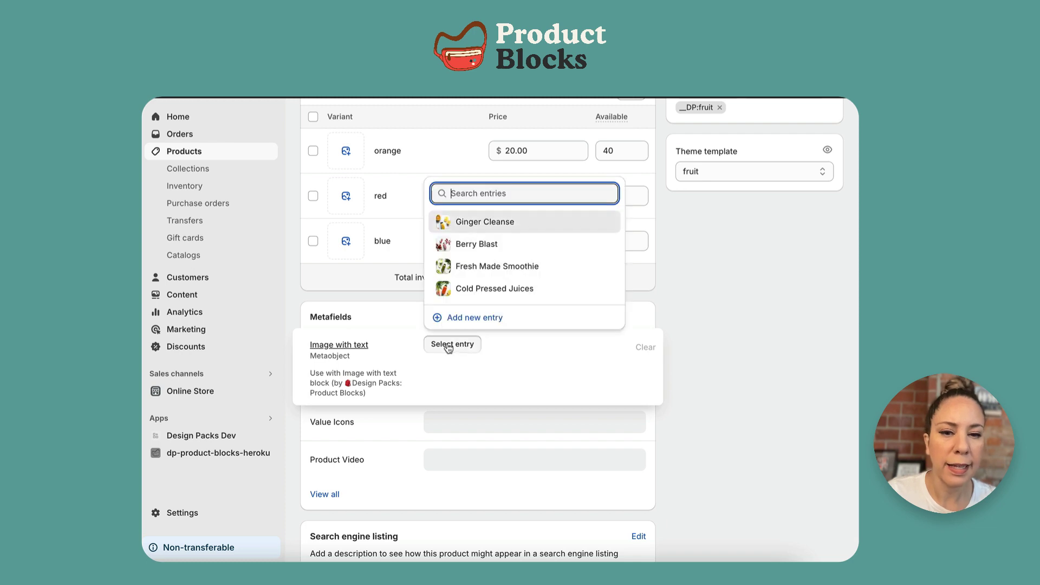
{"action": "left_click", "coordinate": [481, 289]}
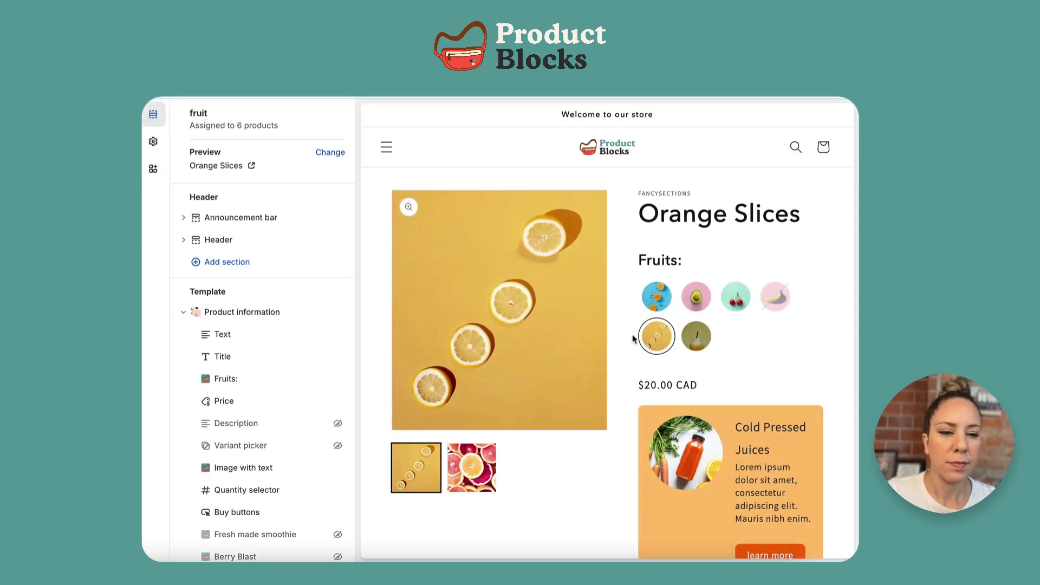
Examine the Image with text block in the theme editor preview for Orange Slices, Oranges, Avocado and Cherries
{"action": "scroll", "coordinate": [633, 339], "scroll_direction": "down", "scroll_amount": 2}
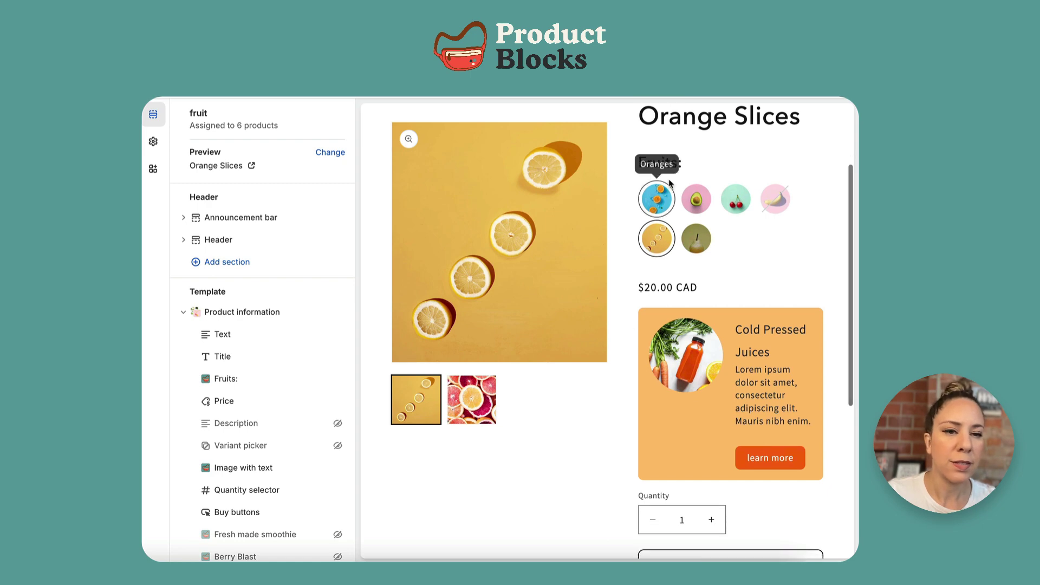
{"action": "left_click", "coordinate": [658, 204]}
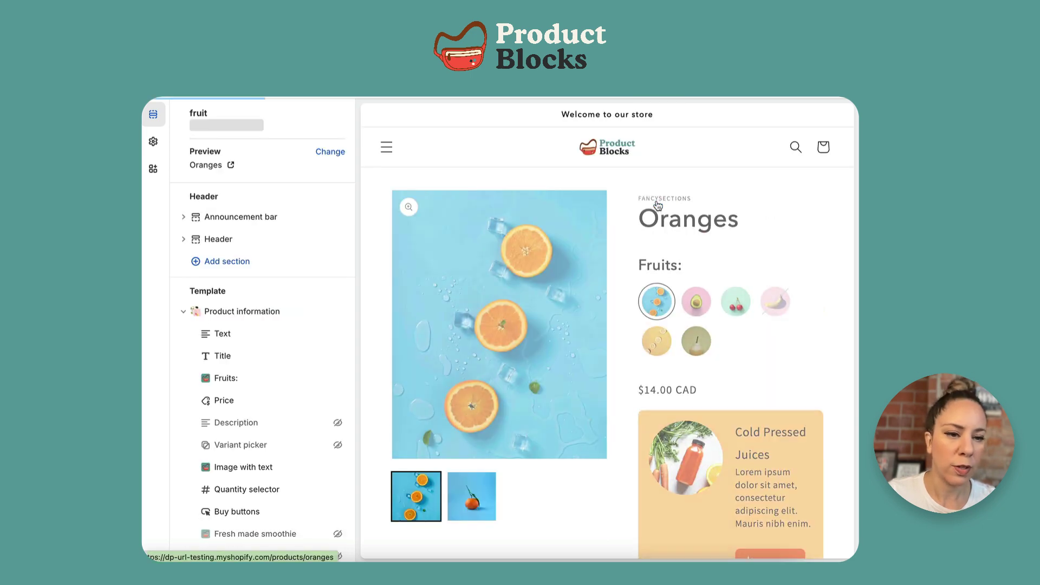
{"action": "left_click", "coordinate": [696, 297]}
{"action": "left_click", "coordinate": [726, 304]}
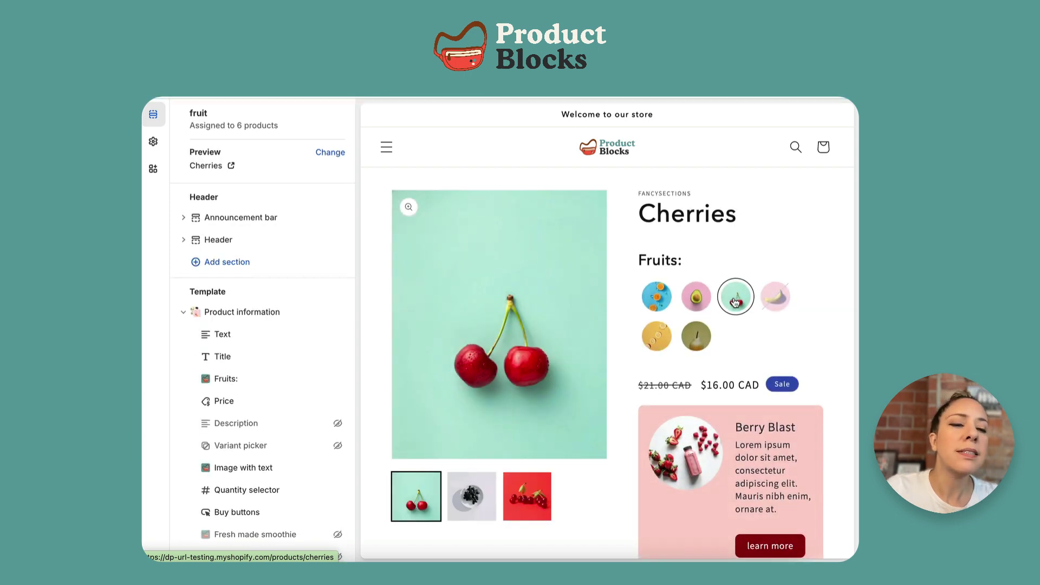